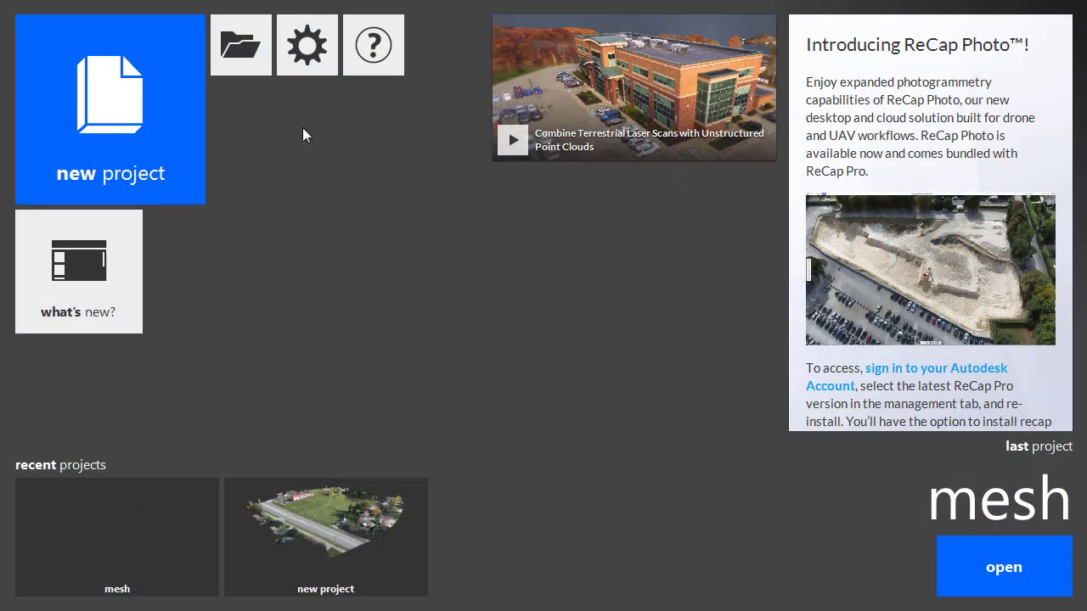
Open mesh.rcp from the dataset's point cloud > rcs folder in ReCap Pro.
{"action": "left_click", "coordinate": [248, 64]}
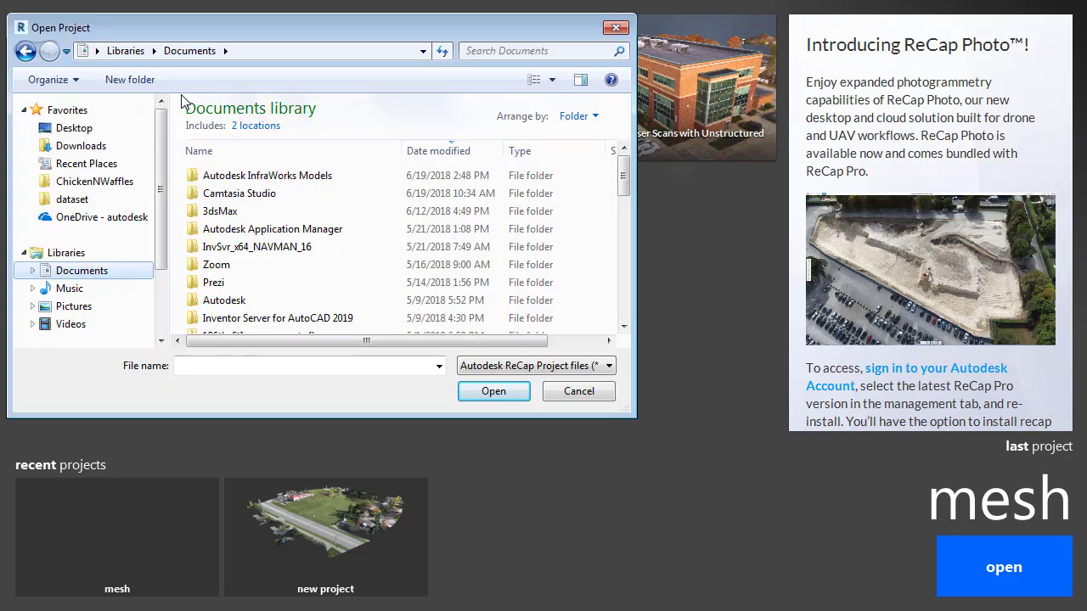
{"action": "left_click", "coordinate": [78, 202]}
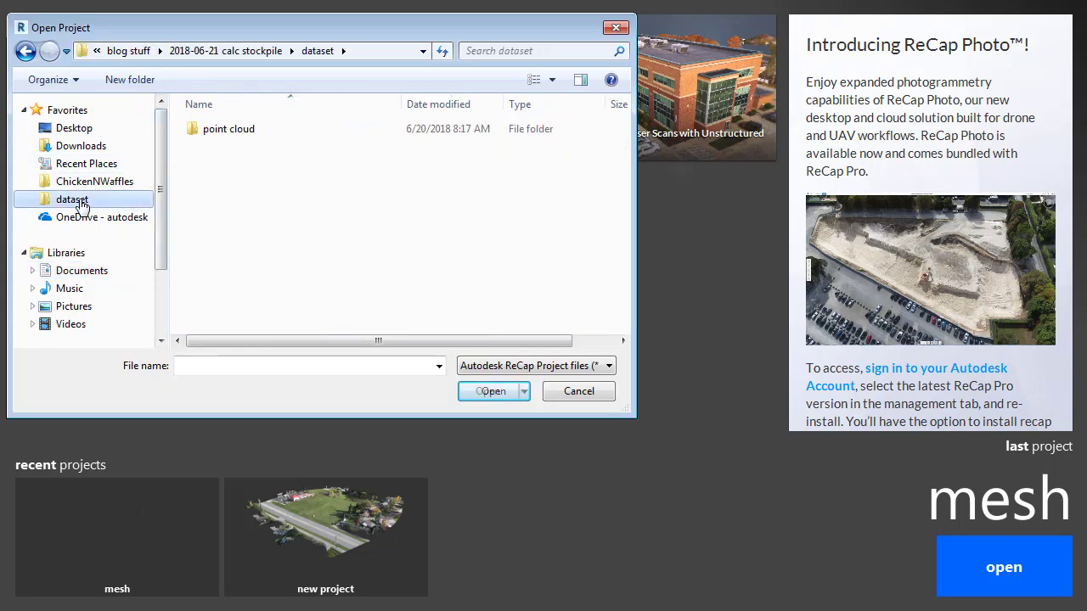
{"action": "double_click", "coordinate": [209, 132]}
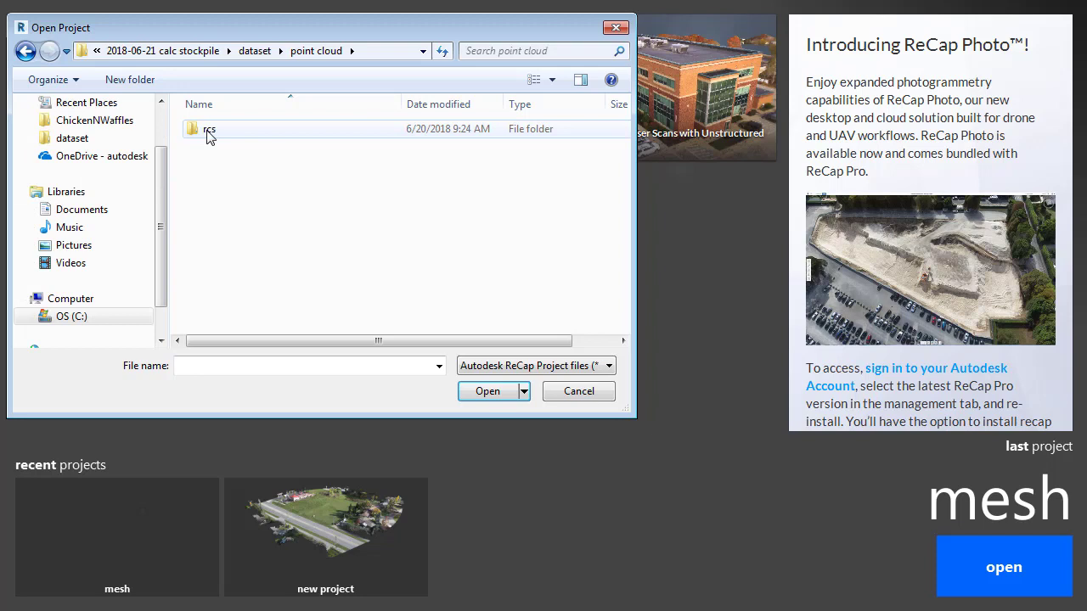
{"action": "double_click", "coordinate": [208, 132]}
{"action": "left_click", "coordinate": [214, 153]}
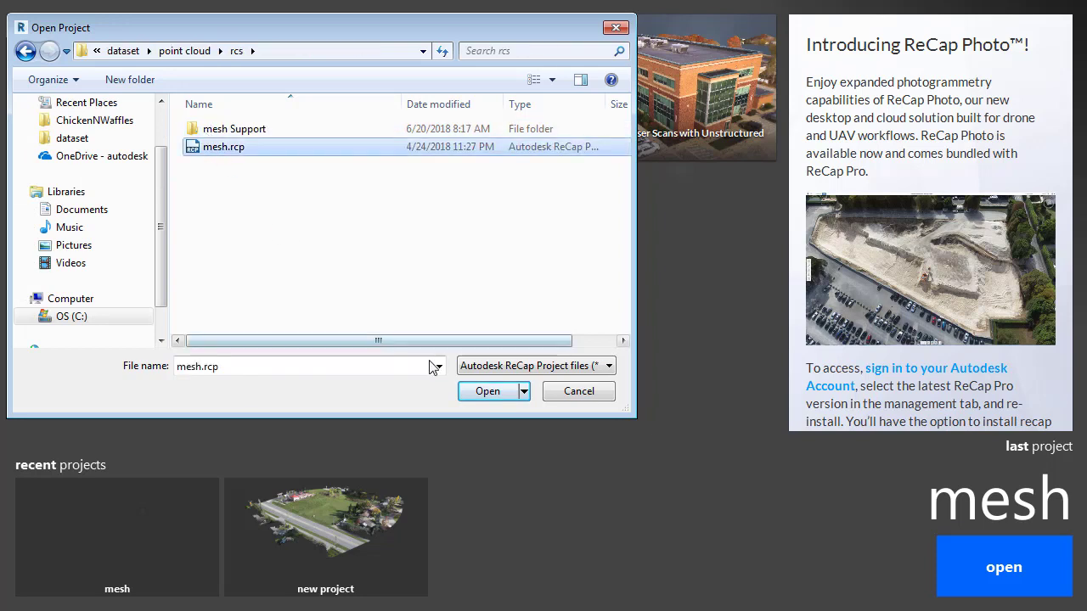
{"action": "left_click", "coordinate": [472, 395]}
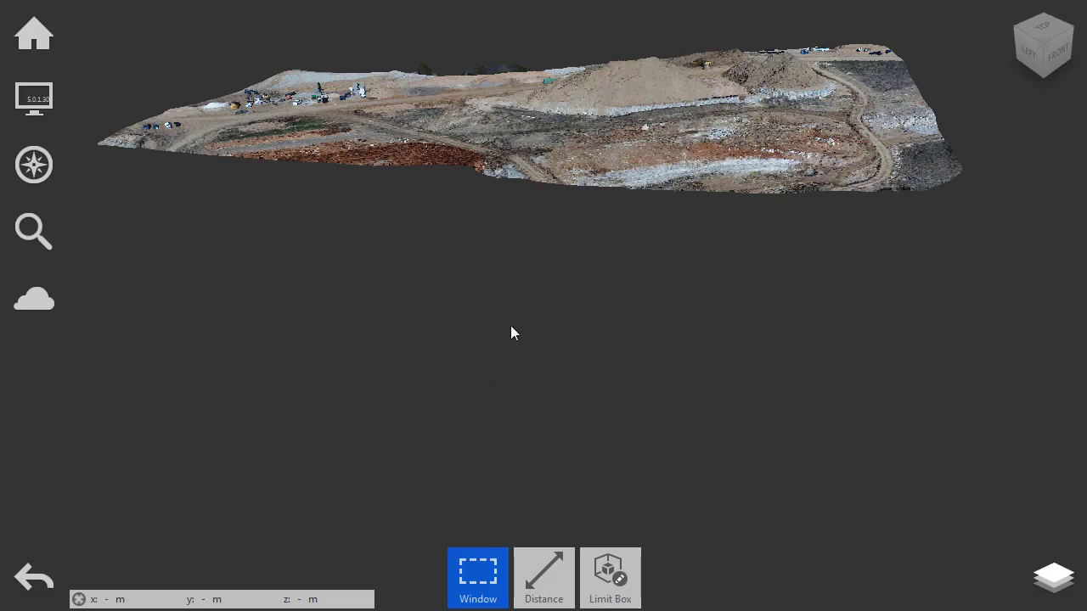
Pan, orbit and zoom the site cloud to centre the long stockpile.
{"action": "middle_click_drag", "start_coordinate": [590, 181], "coordinate": [527, 424]}
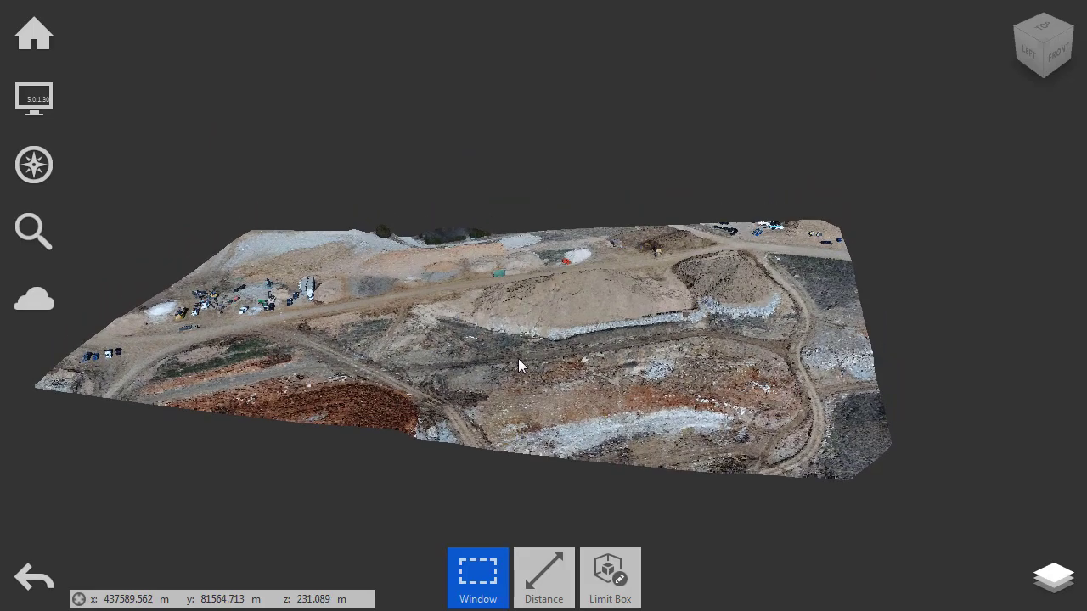
{"action": "middle_click_drag", "start_coordinate": [512, 344], "coordinate": [982, 336], "text": "shift"}
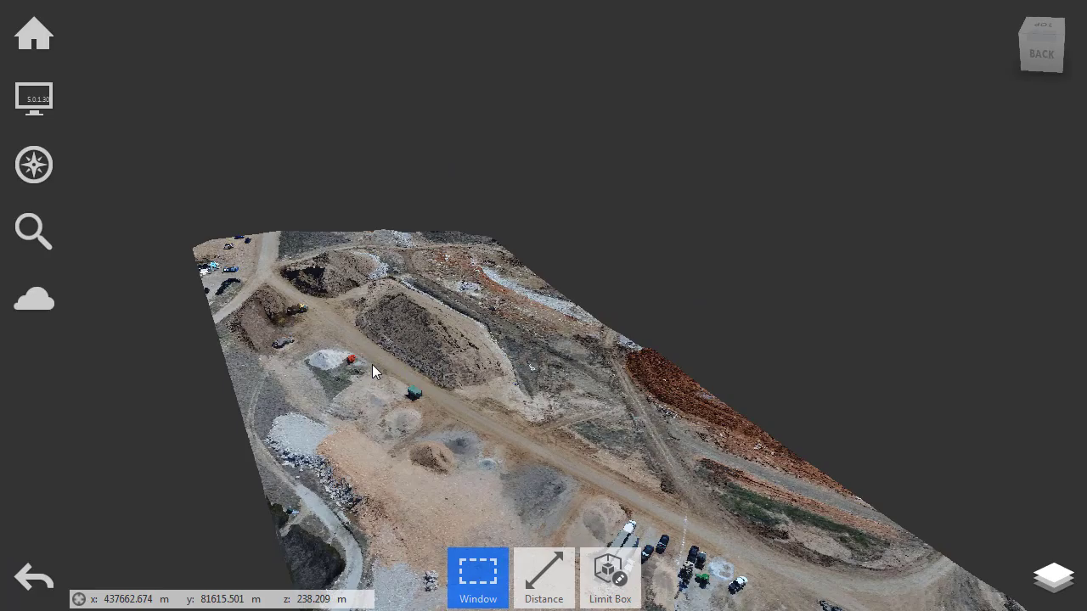
{"action": "scroll", "coordinate": [439, 355], "scroll_direction": "up", "scroll_amount": 4}
{"action": "scroll", "coordinate": [439, 355], "scroll_direction": "up", "scroll_amount": 5}
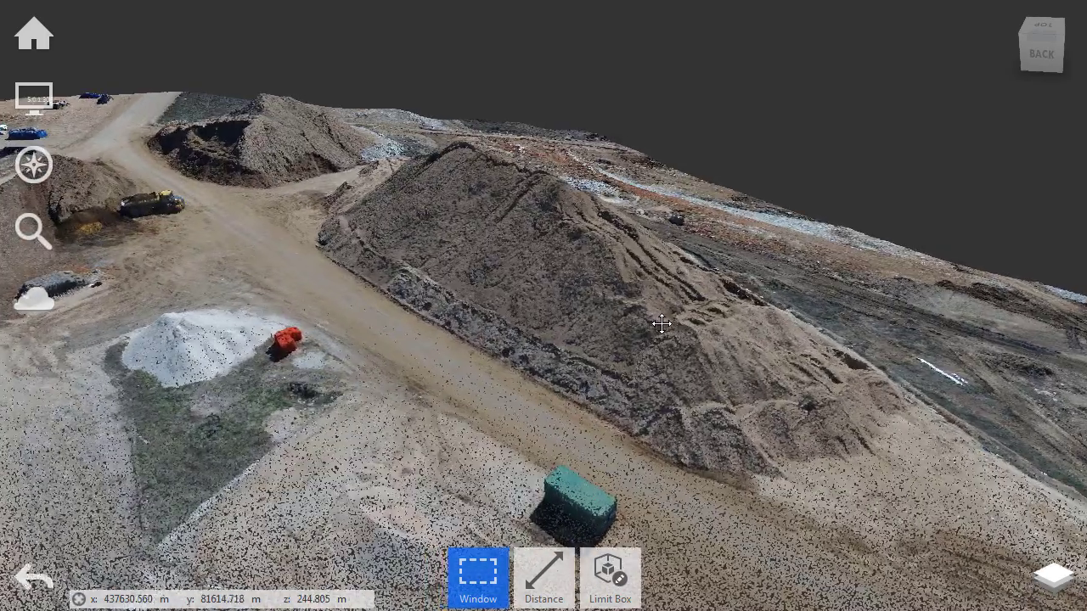
{"action": "middle_click_drag", "start_coordinate": [661, 323], "coordinate": [600, 332]}
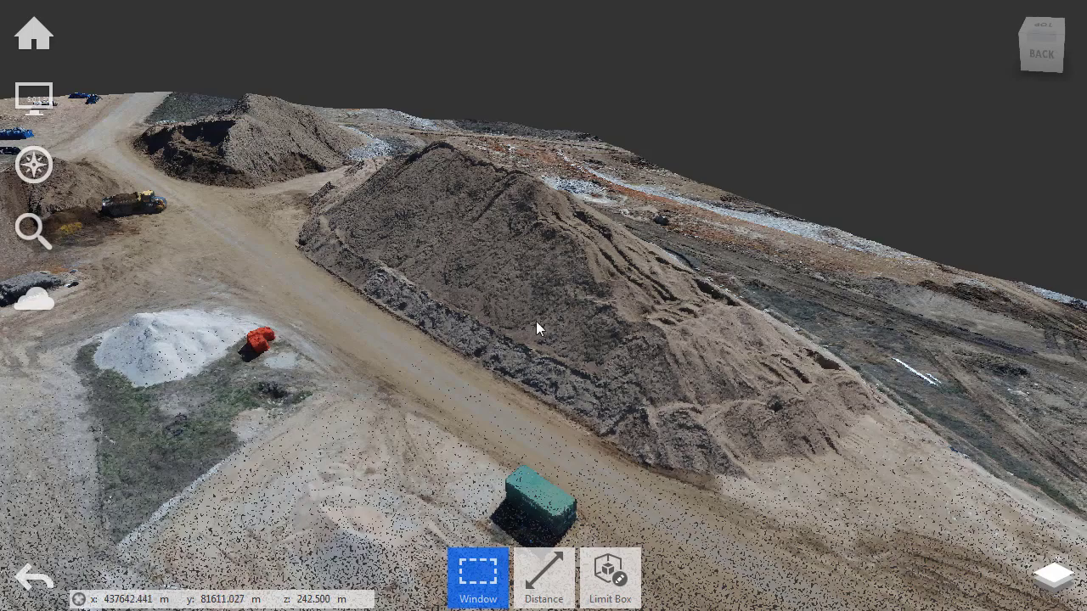
Switch to a top-down view with the road level and zoom in around the pile.
{"action": "left_click_drag", "start_coordinate": [589, 330], "coordinate": [80, 431]}
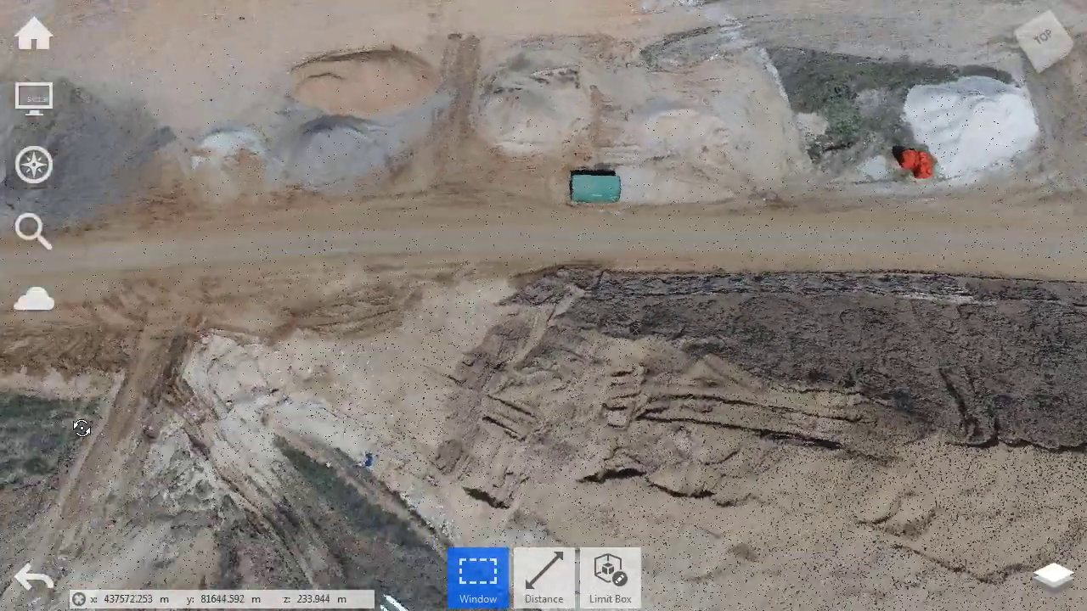
{"action": "middle_click_drag", "start_coordinate": [648, 354], "coordinate": [470, 256]}
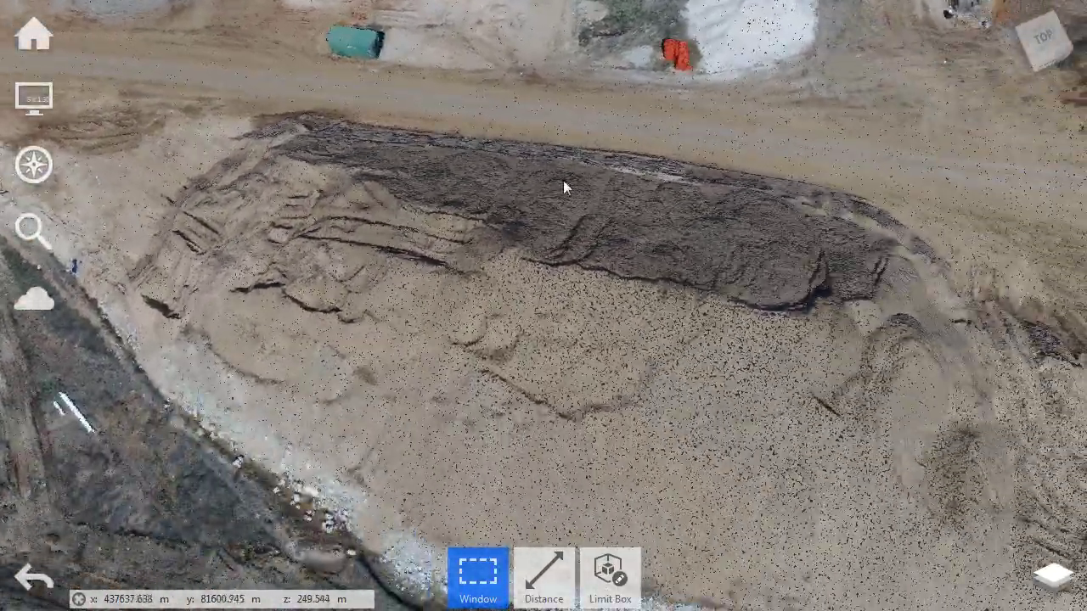
{"action": "left_click", "coordinate": [1045, 40]}
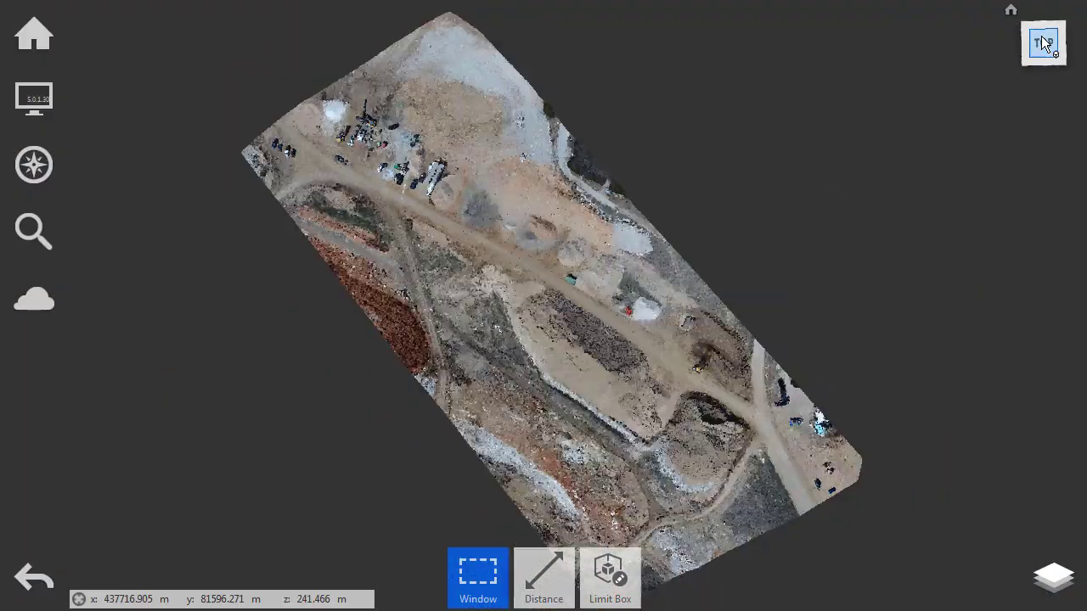
{"action": "scroll", "coordinate": [600, 410], "scroll_direction": "up", "scroll_amount": 4}
{"action": "scroll", "coordinate": [600, 410], "scroll_direction": "up", "scroll_amount": 2}
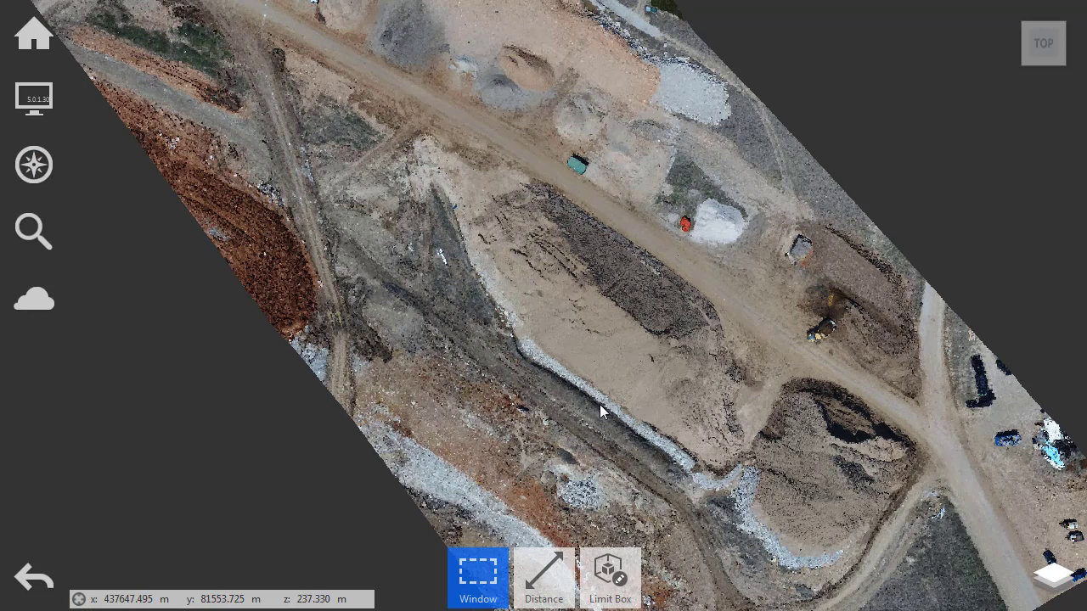
Fence-select the points around the long stockpile.
{"action": "left_click", "coordinate": [476, 575]}
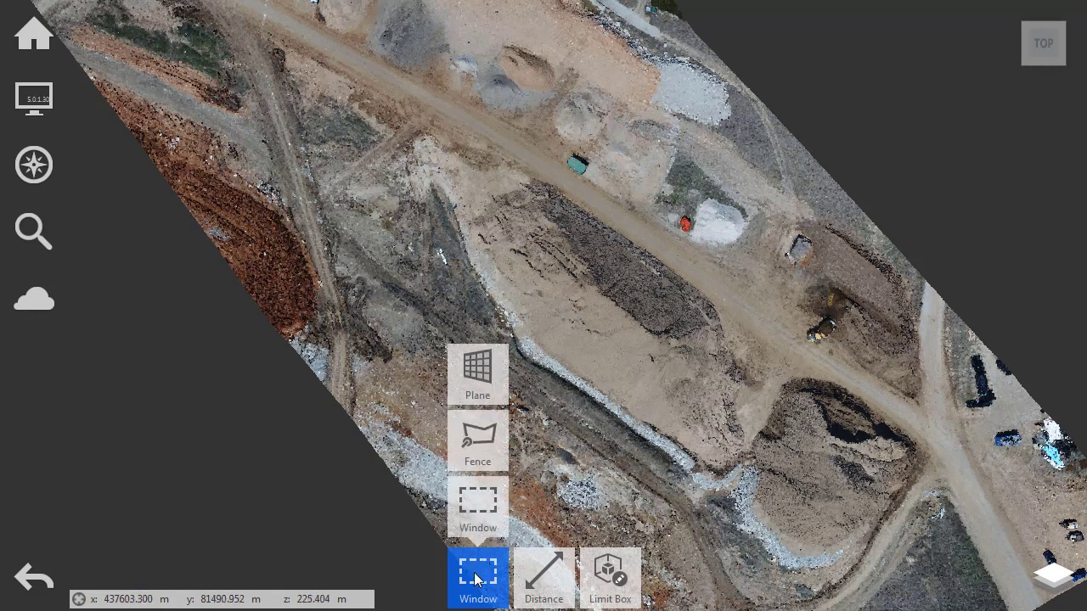
{"action": "left_click", "coordinate": [479, 444]}
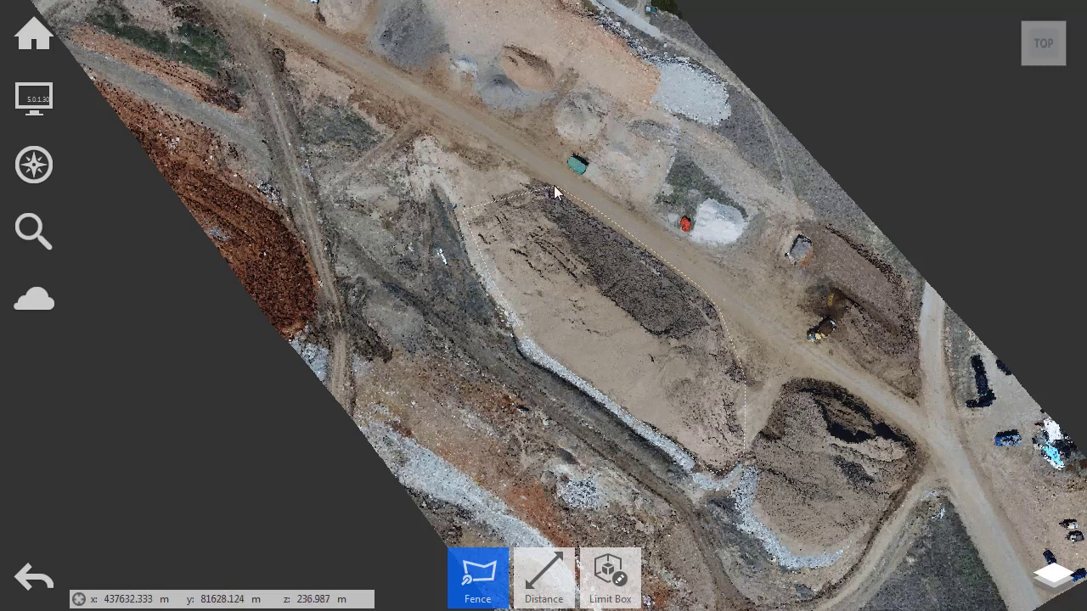
{"action": "double_click", "coordinate": [481, 190]}
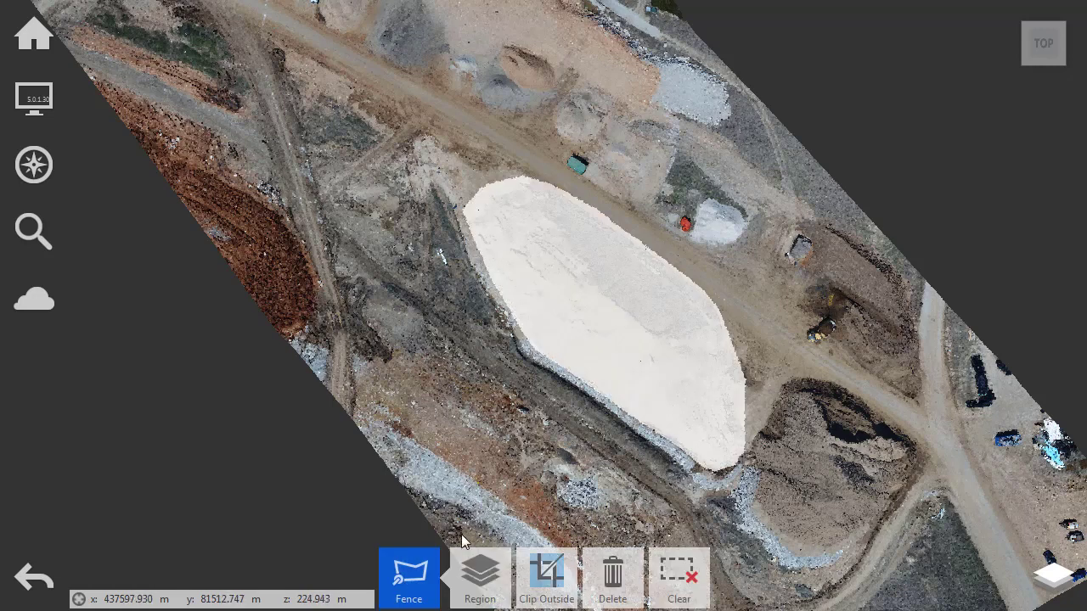
Save the fenced points as a new region named 'stockpile'.
{"action": "left_click", "coordinate": [478, 582]}
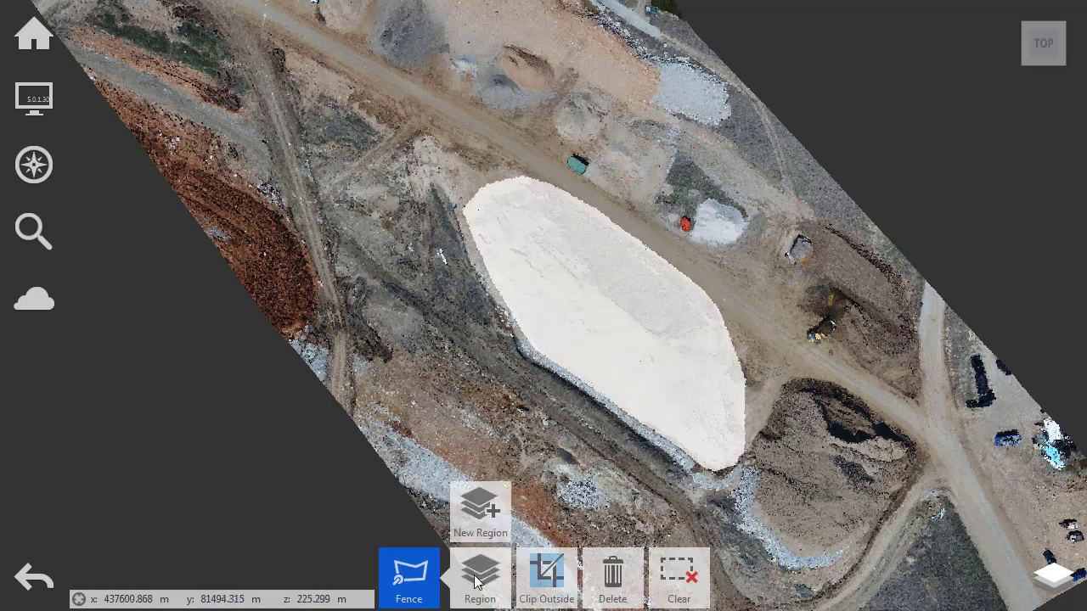
{"action": "left_click", "coordinate": [481, 509]}
{"action": "type", "text": "stockpile"}
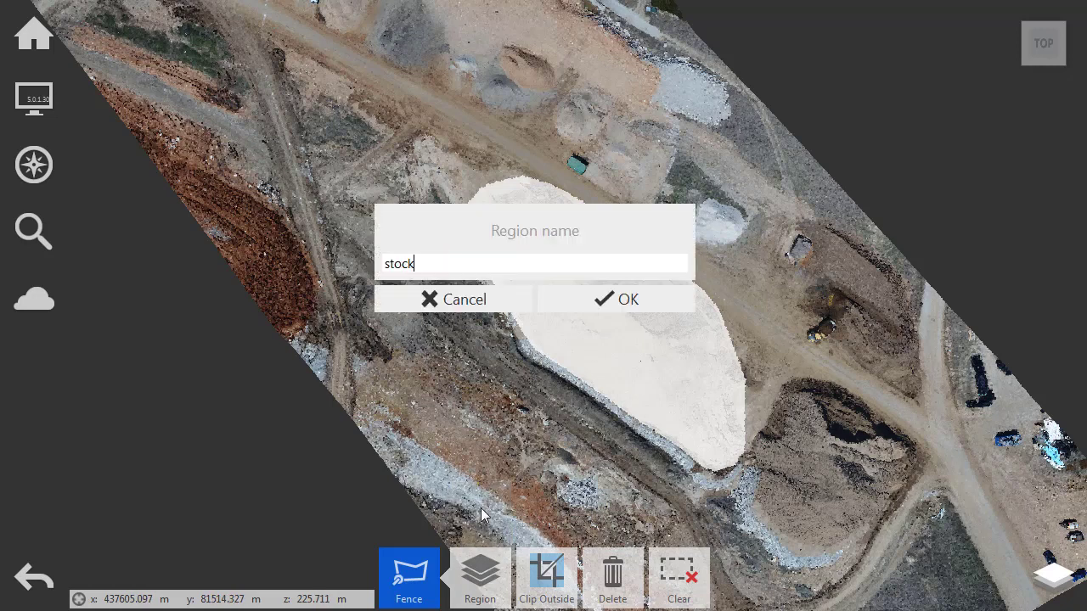
{"action": "left_click", "coordinate": [599, 299]}
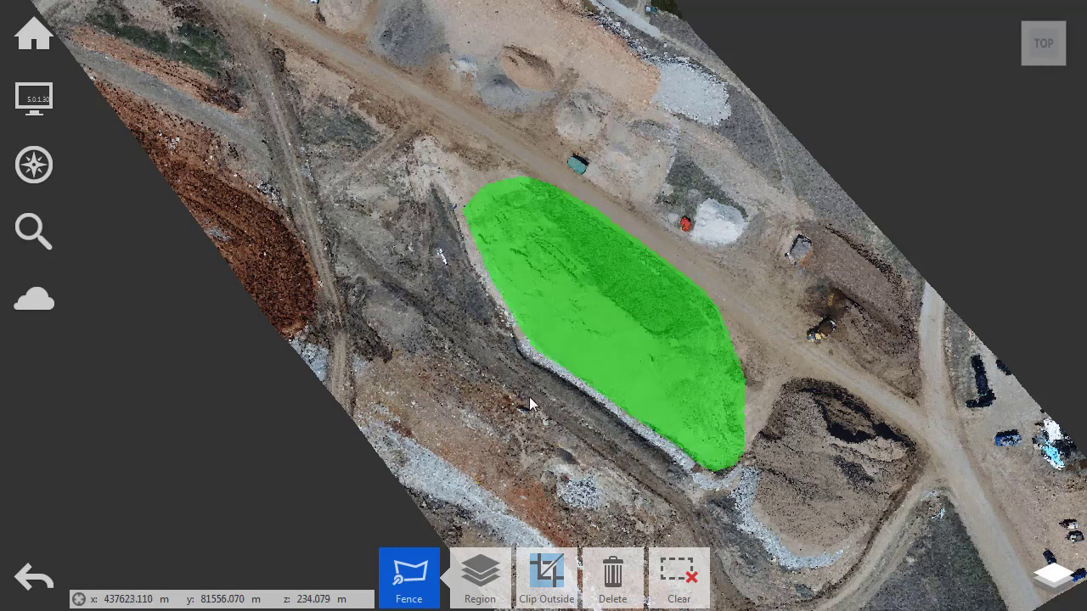
Hide Unassigned Points in the Project Navigator, leaving only the stockpile region visible.
{"action": "key", "text": "Escape"}
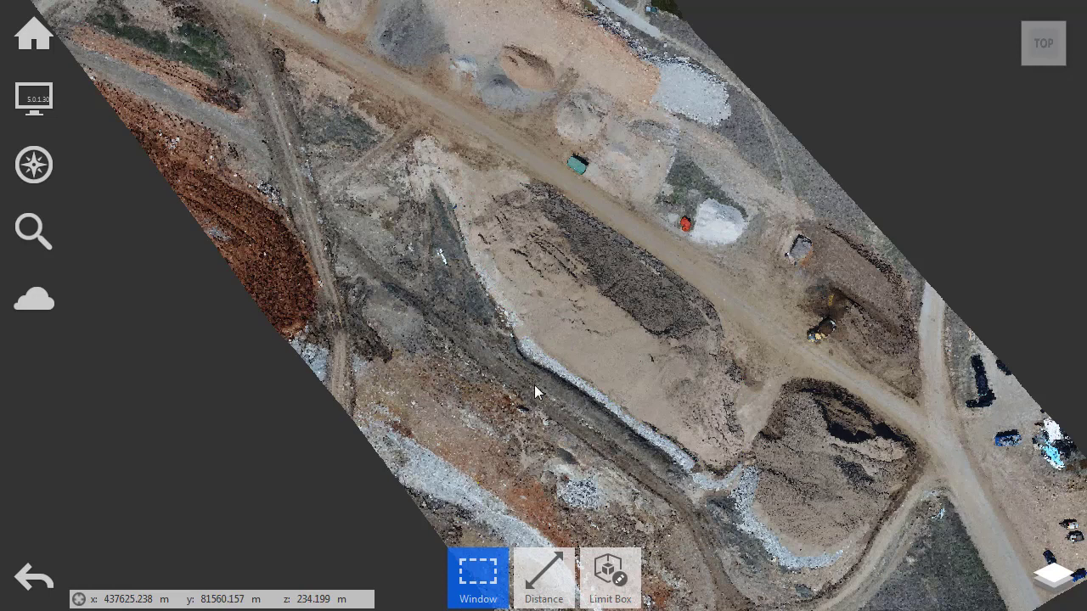
{"action": "left_click", "coordinate": [1047, 583]}
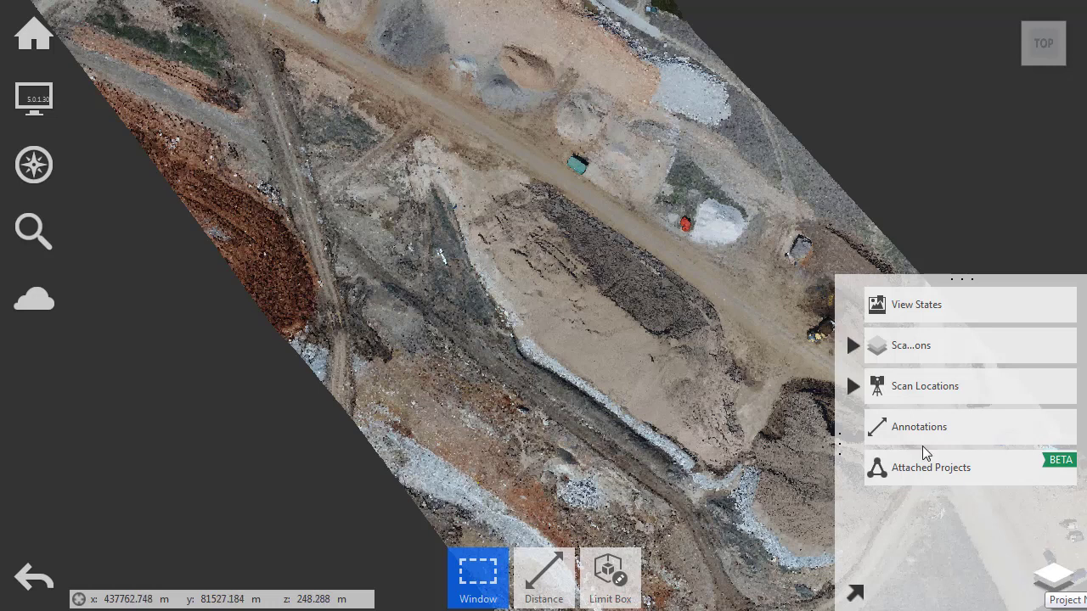
{"action": "left_click", "coordinate": [852, 347]}
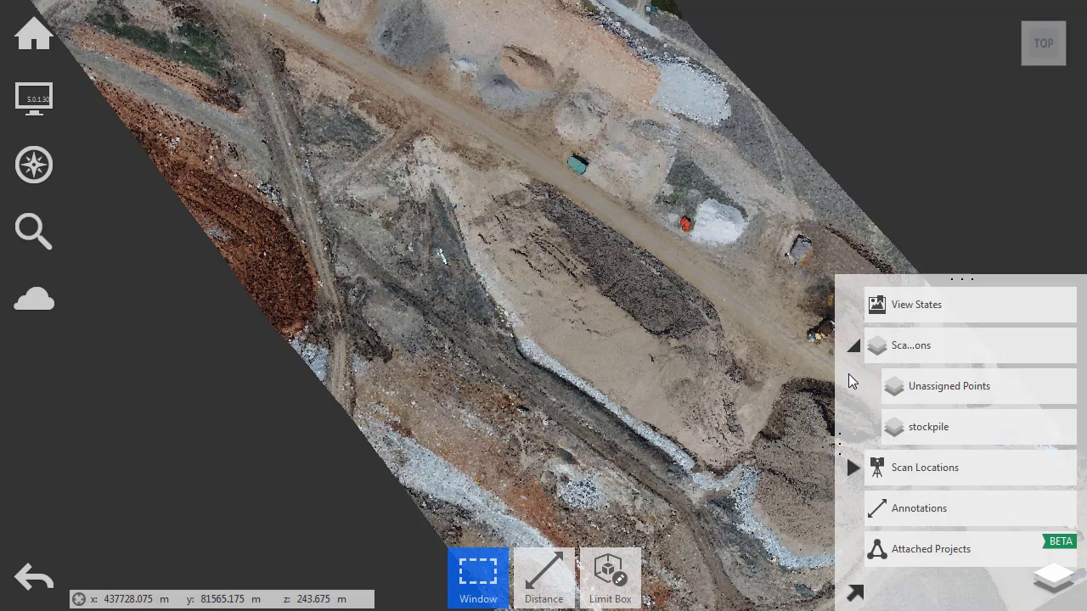
{"action": "left_click", "coordinate": [899, 431]}
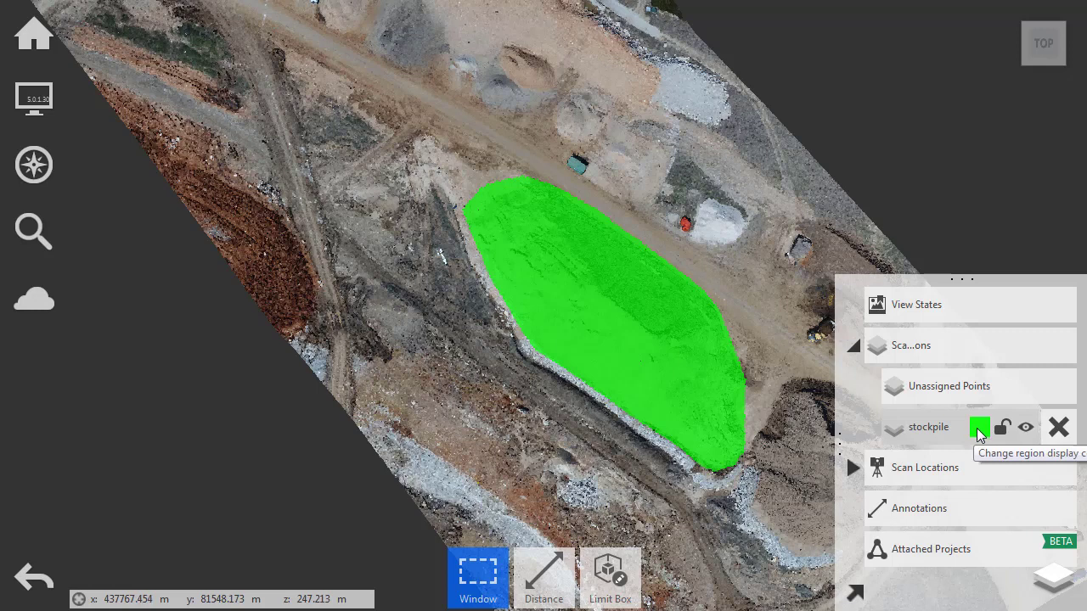
{"action": "left_click", "coordinate": [1058, 428]}
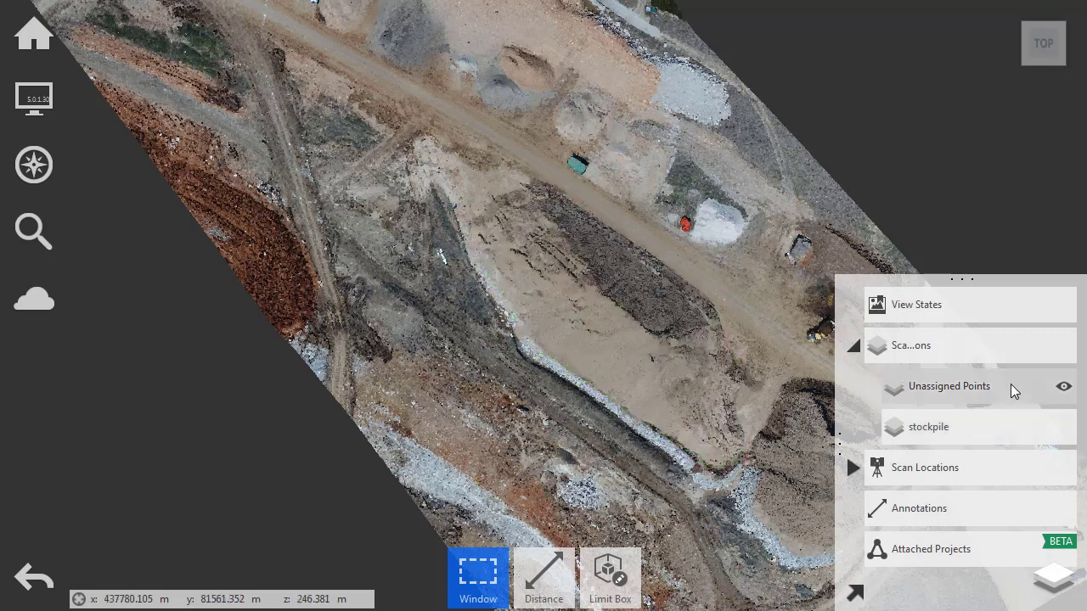
{"action": "left_click", "coordinate": [1064, 389]}
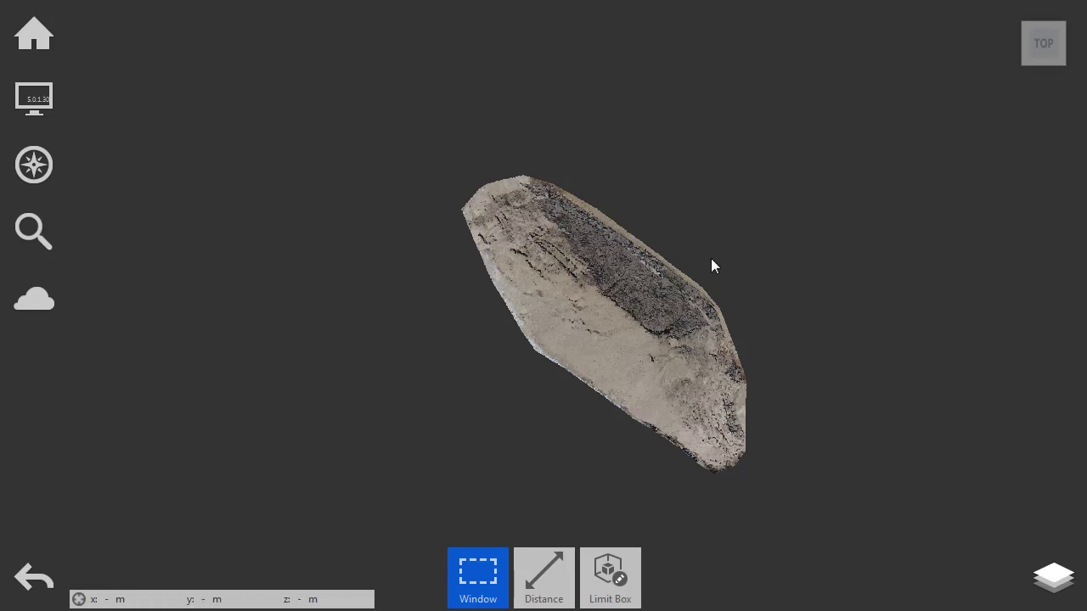
Start the point cloud export into a new 'point cloud clipped' folder.
{"action": "left_click", "coordinate": [40, 34]}
{"action": "left_click", "coordinate": [294, 35]}
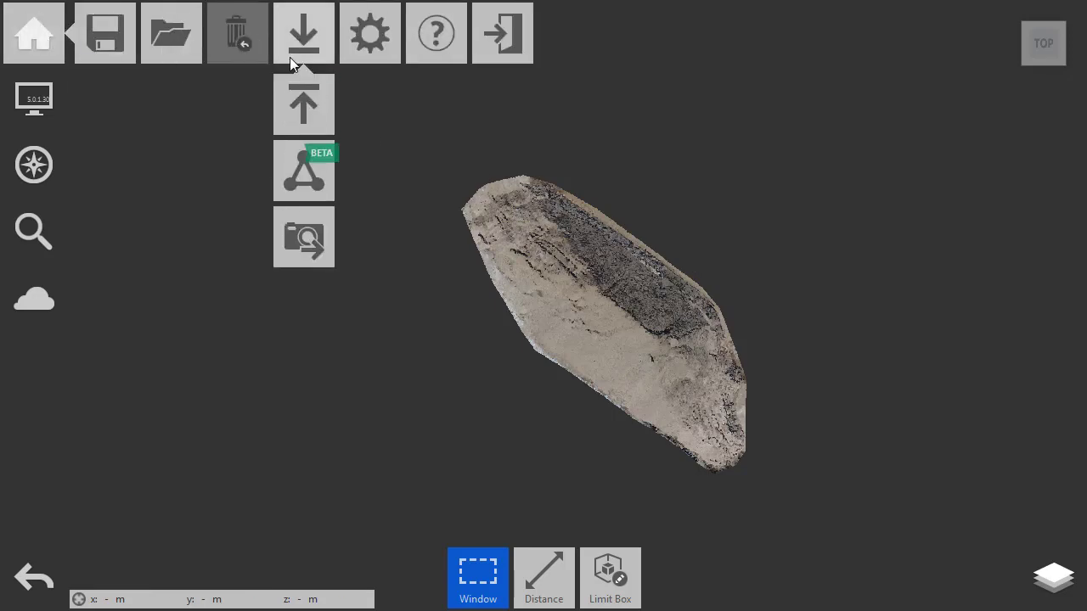
{"action": "left_click", "coordinate": [295, 106]}
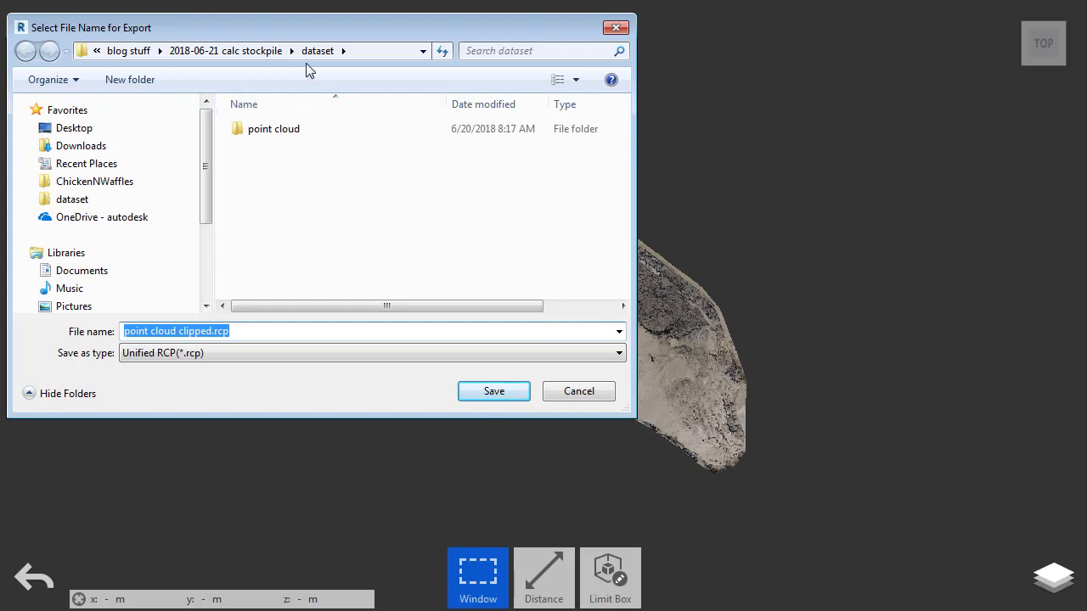
{"action": "right_click", "coordinate": [263, 168]}
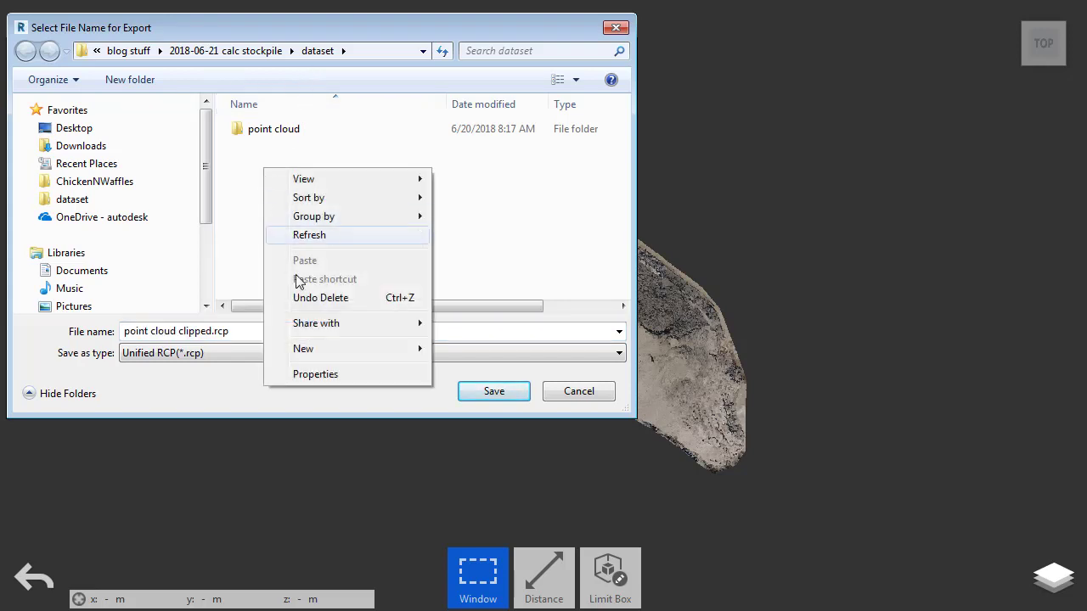
{"action": "mouse_move", "coordinate": [306, 357]}
{"action": "left_click", "coordinate": [453, 348]}
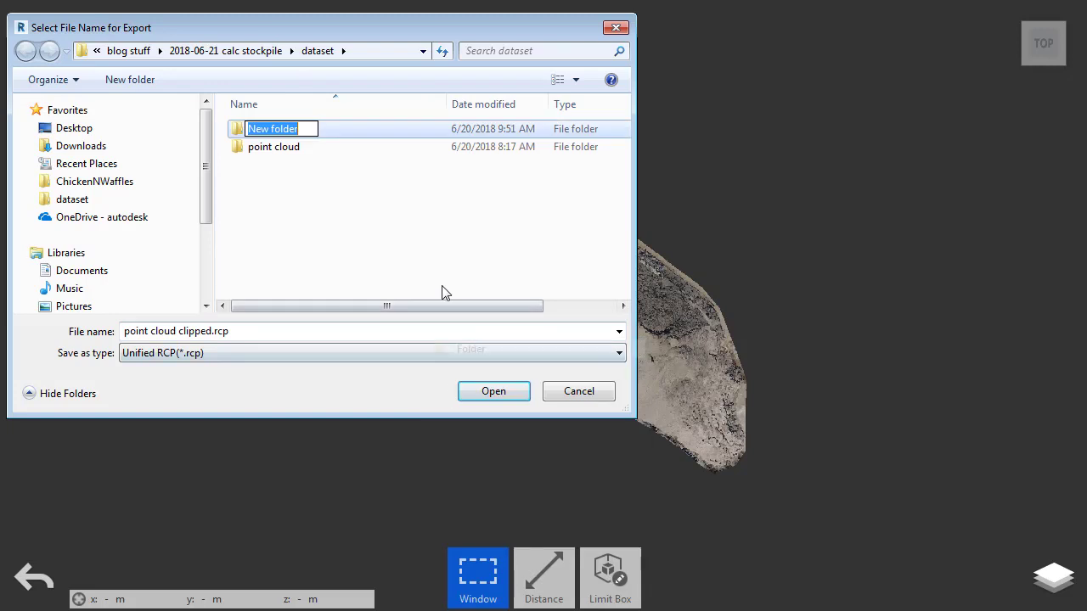
{"action": "type", "text": "point cloud clipped"}
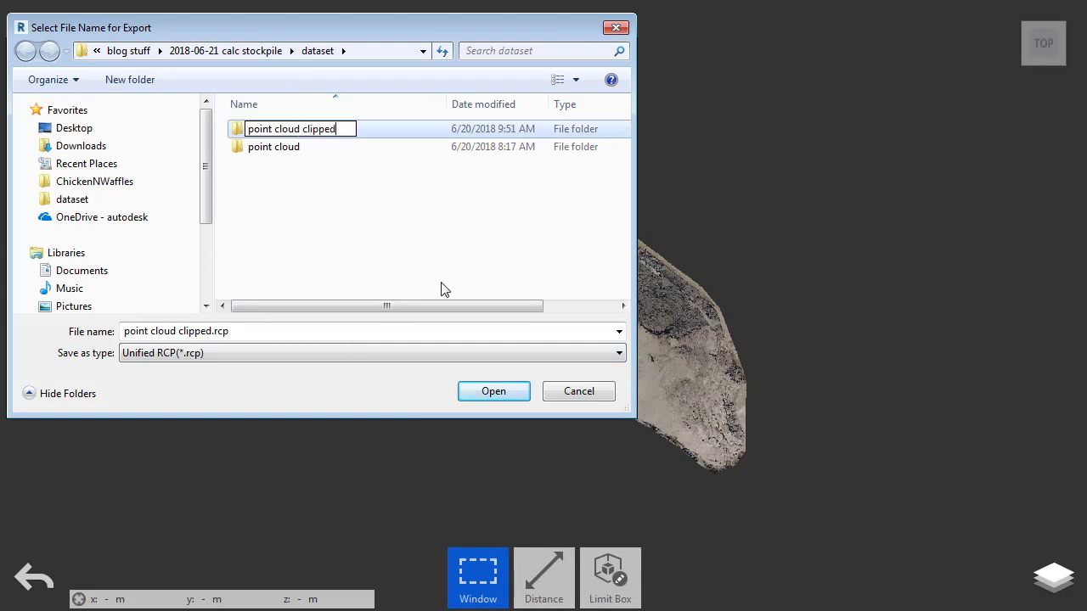
{"action": "key", "text": "Return"}
{"action": "double_click", "coordinate": [286, 149]}
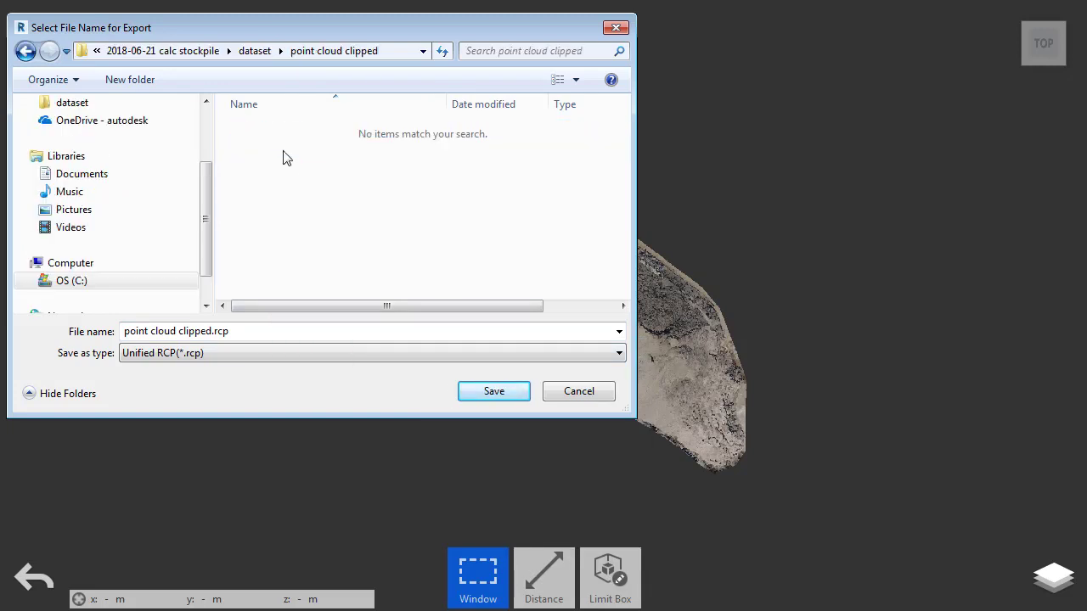
Export the visible cloud as a Unified RCS file named stockpile.rcs.
{"action": "left_click", "coordinate": [221, 352]}
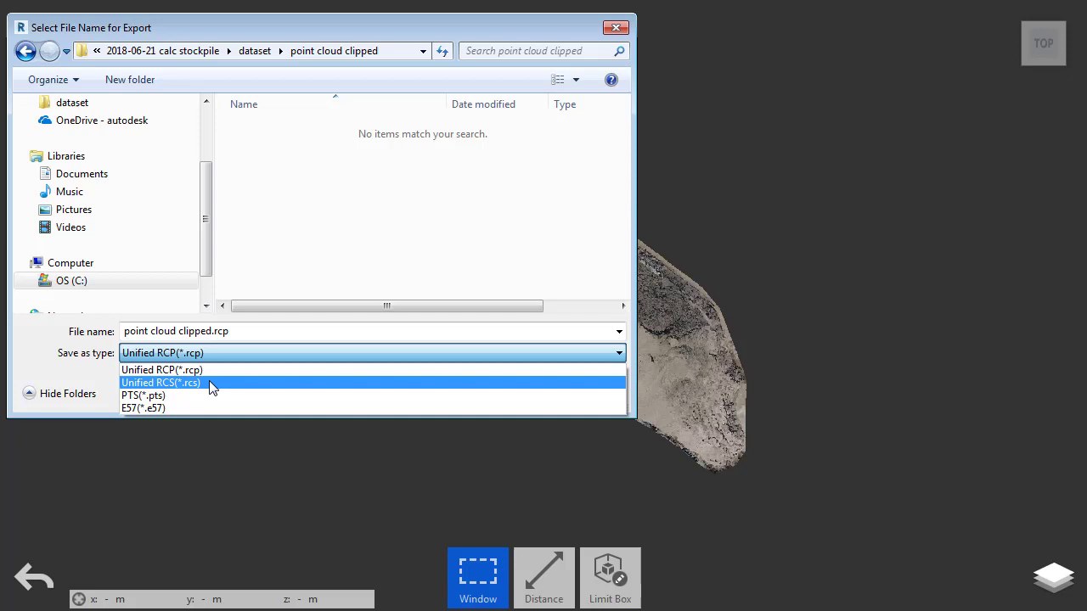
{"action": "left_click", "coordinate": [209, 382]}
{"action": "left_click", "coordinate": [211, 331]}
{"action": "key", "text": "ctrl+shift+Left"}
{"action": "key", "text": "ctrl+shift+Left"}
{"action": "key", "text": "ctrl+shift+Left"}
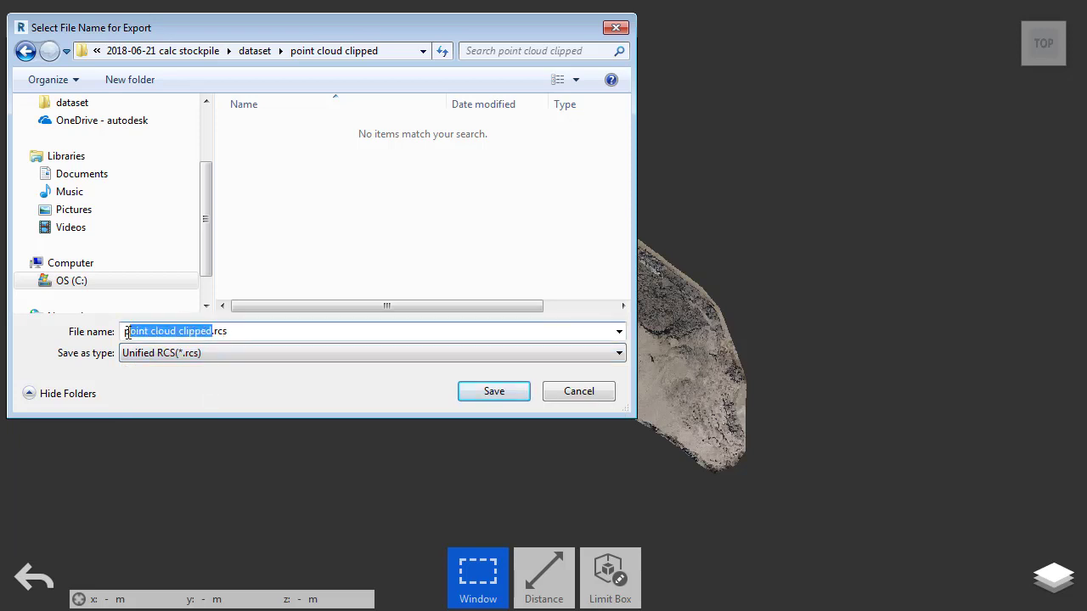
{"action": "type", "text": "stockpile"}
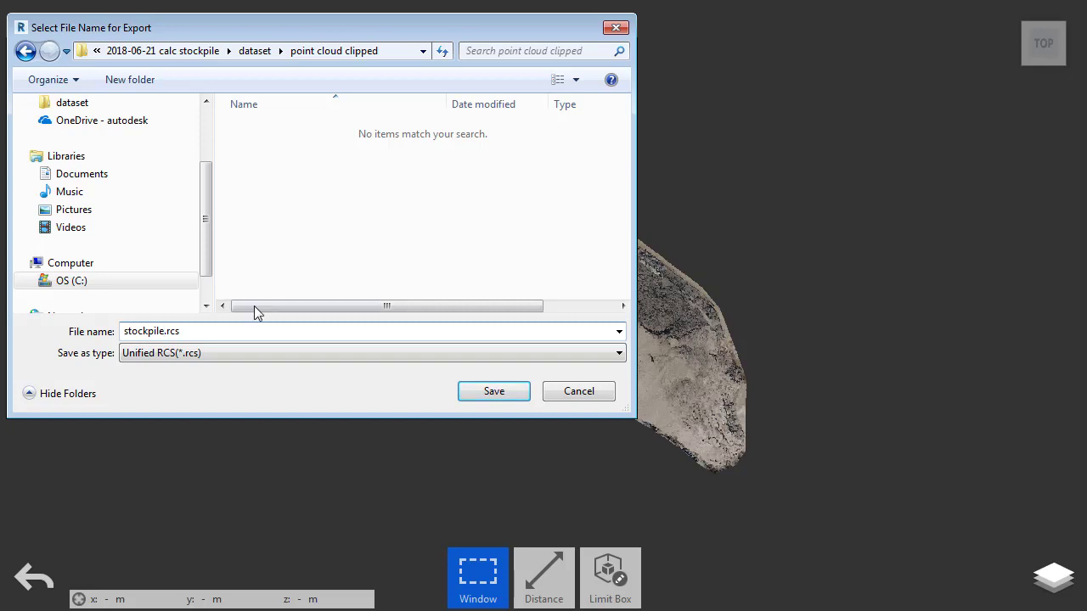
{"action": "left_click", "coordinate": [473, 394]}
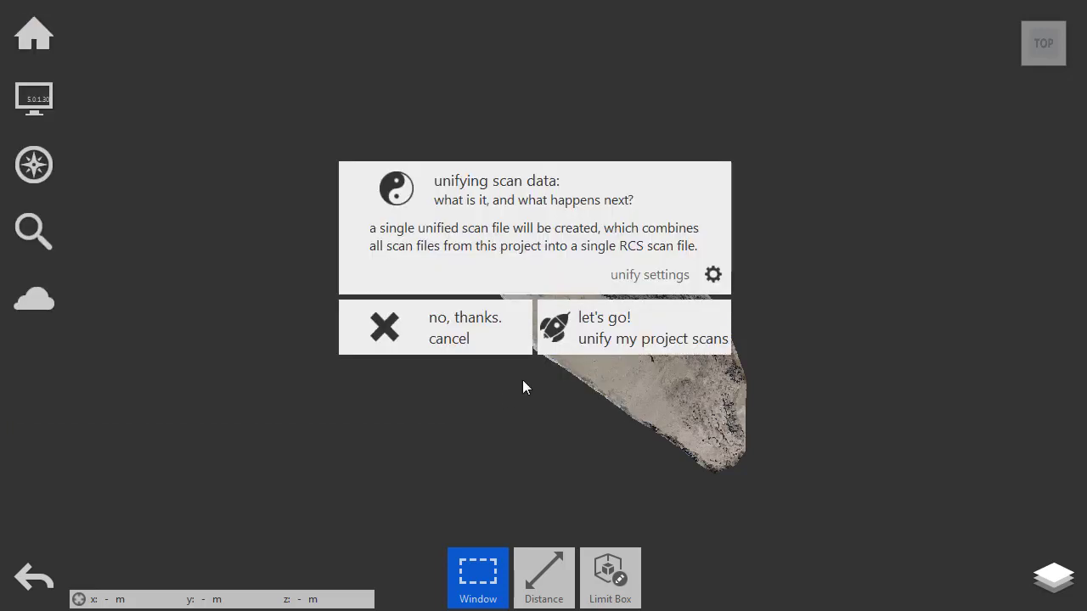
{"action": "left_click", "coordinate": [587, 331]}
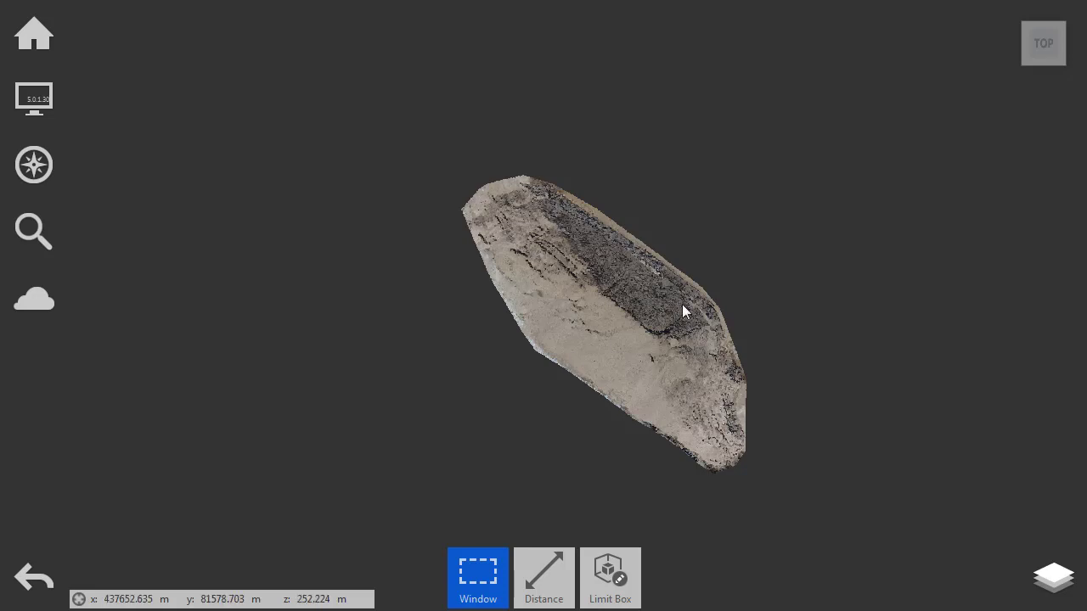
Exit ReCap Pro without saving the project changes.
{"action": "mouse_move", "coordinate": [1002, 48]}
{"action": "key", "text": "alt+F4"}
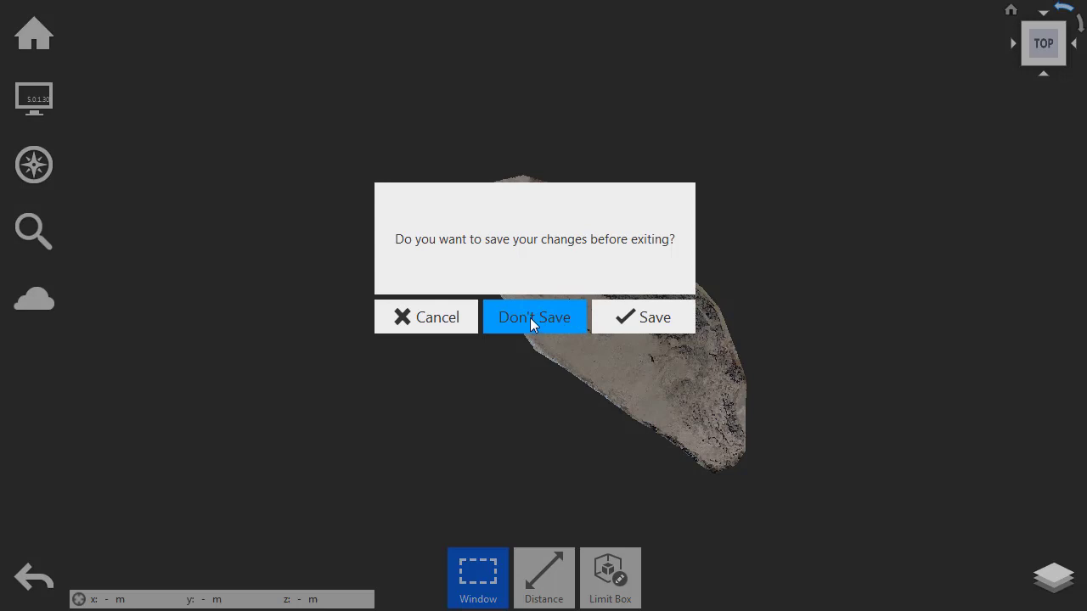
{"action": "left_click", "coordinate": [532, 323]}
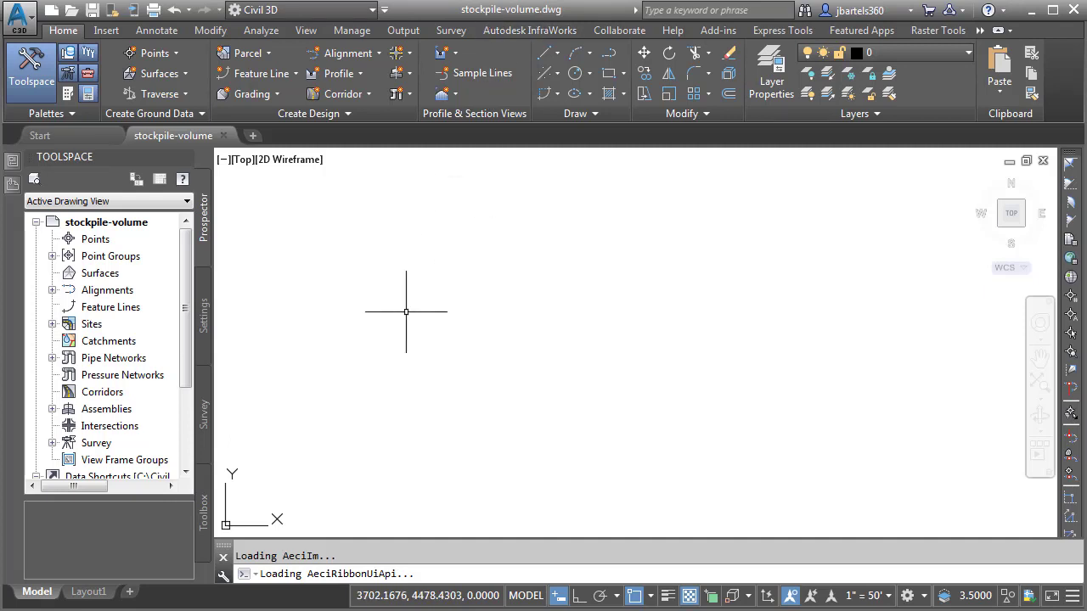
Check stockpile-volume's drawing settings: feet units, 1" = 50' scale, MO83-CF zone.
{"action": "left_click", "coordinate": [205, 316]}
{"action": "right_click", "coordinate": [126, 225]}
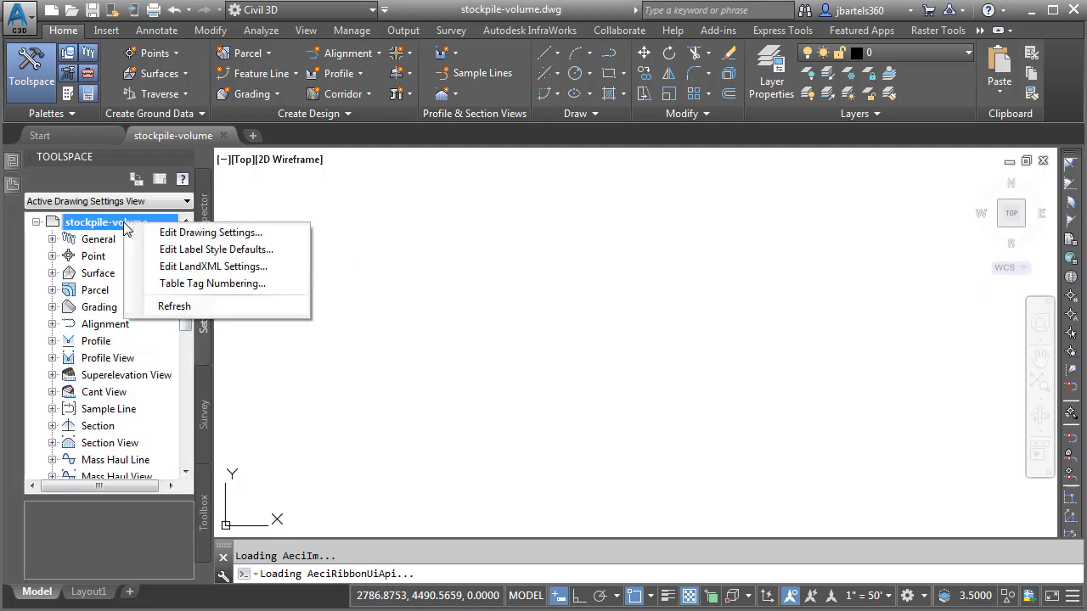
{"action": "left_click", "coordinate": [164, 238]}
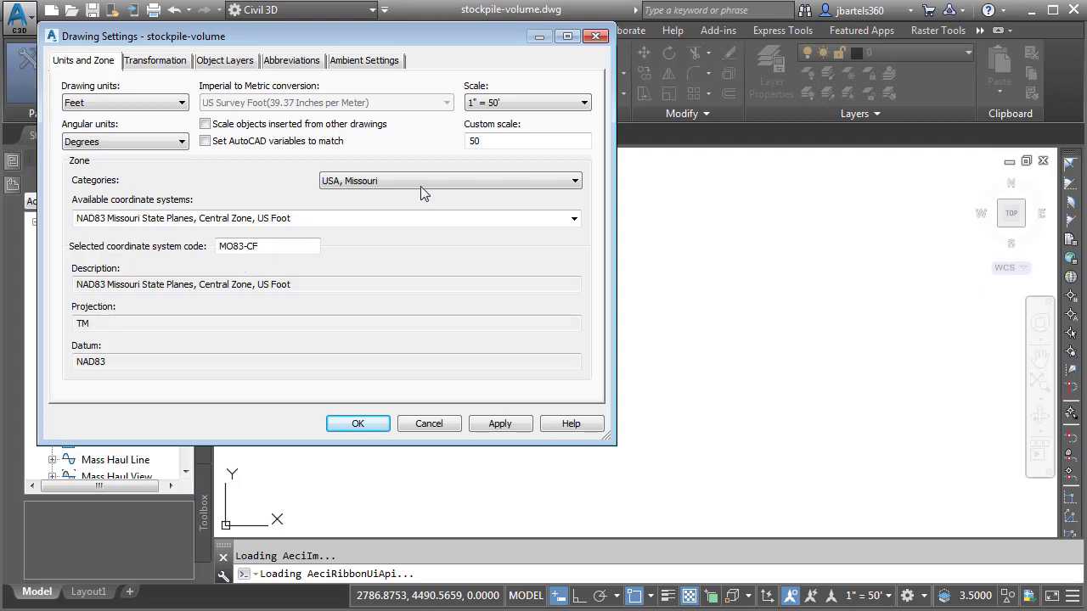
{"action": "left_click", "coordinate": [595, 36]}
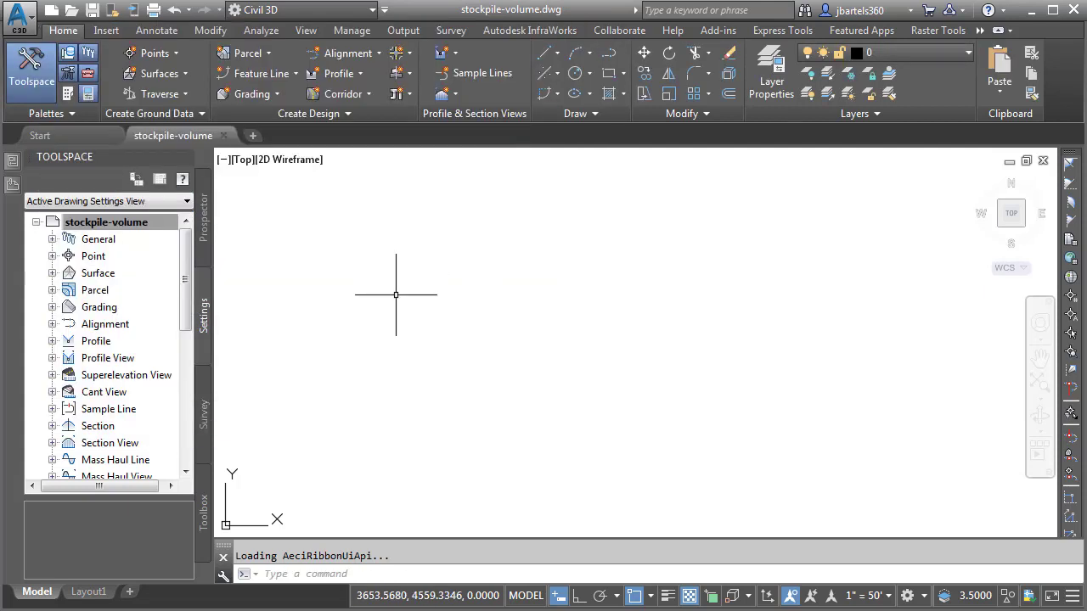
Pick stockpile.rcs from dataset > point cloud clipped, filtered to RCS files, for attaching.
{"action": "left_click", "coordinate": [108, 31]}
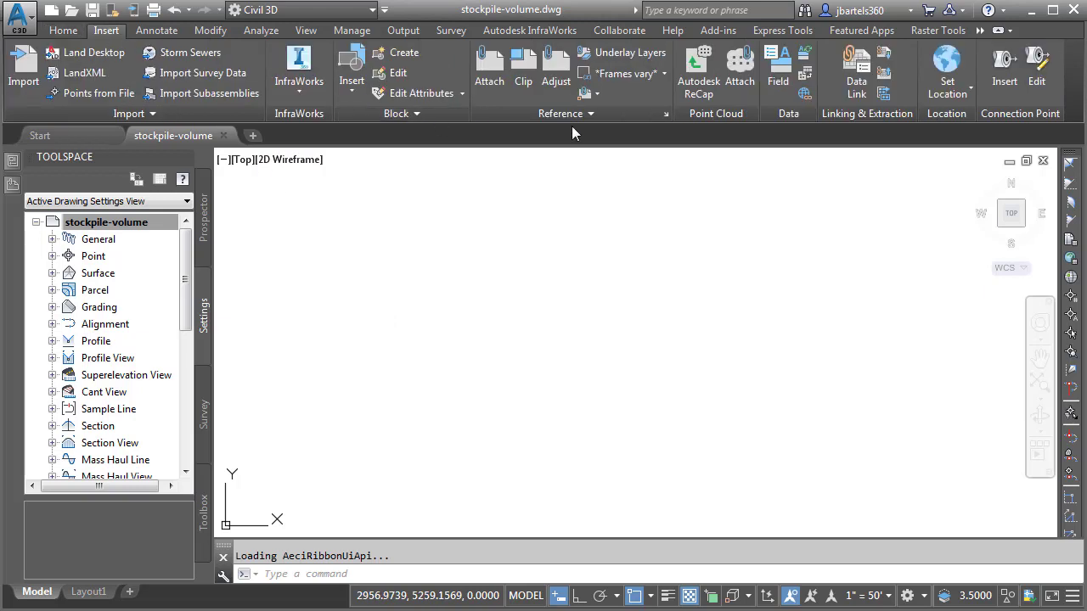
{"action": "left_click", "coordinate": [742, 68]}
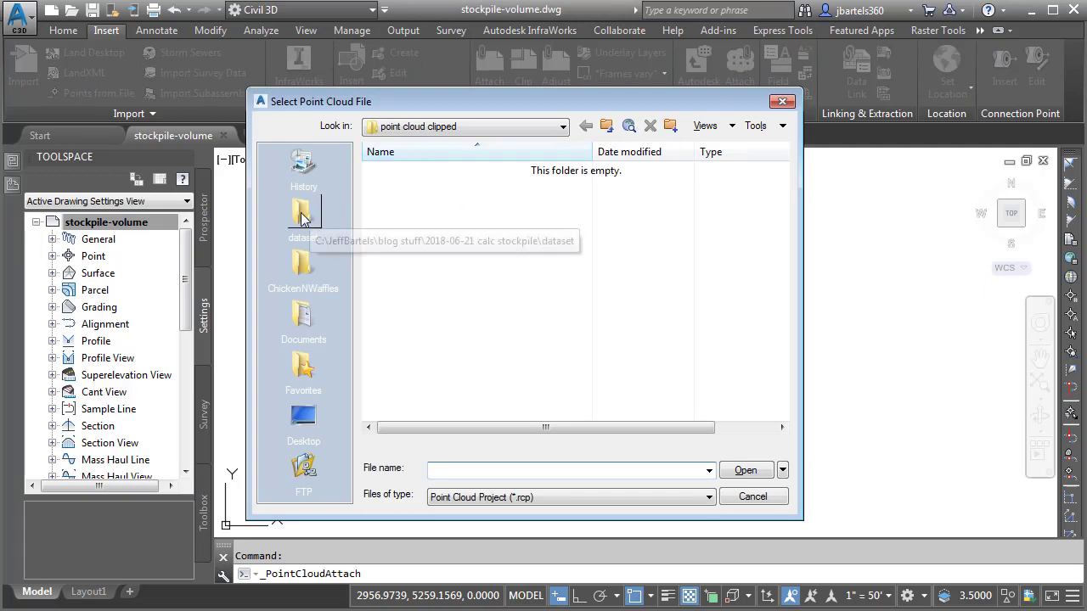
{"action": "left_click", "coordinate": [310, 217]}
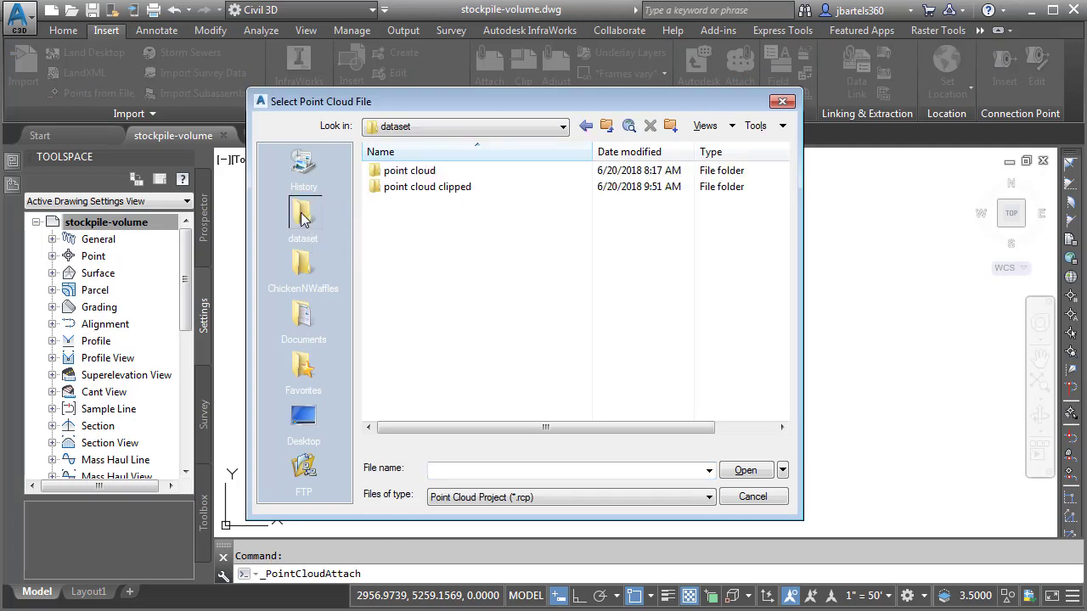
{"action": "double_click", "coordinate": [397, 189]}
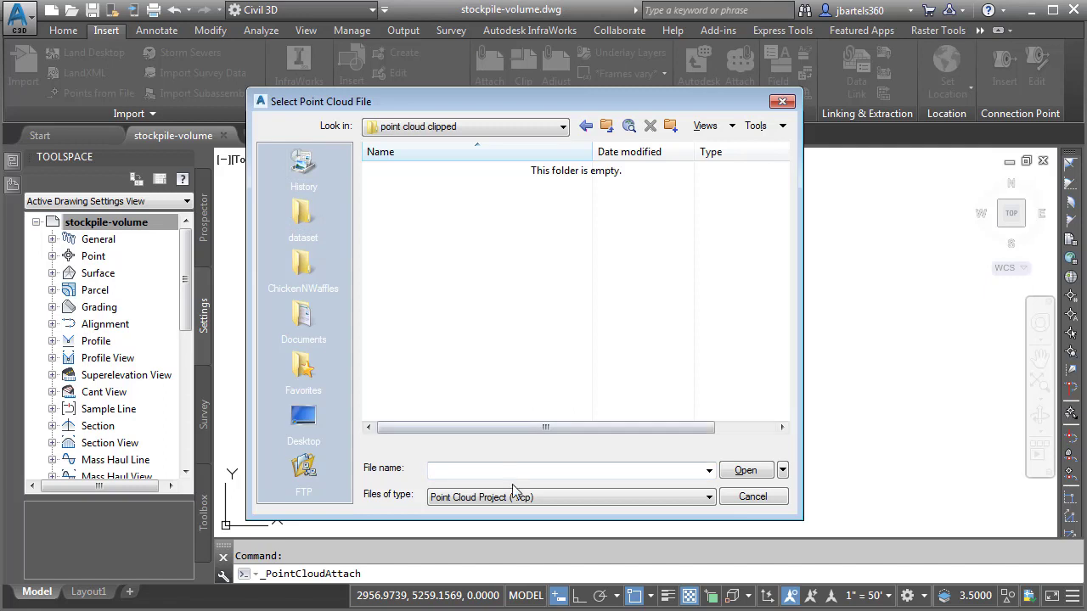
{"action": "left_click", "coordinate": [512, 497]}
{"action": "left_click", "coordinate": [514, 519]}
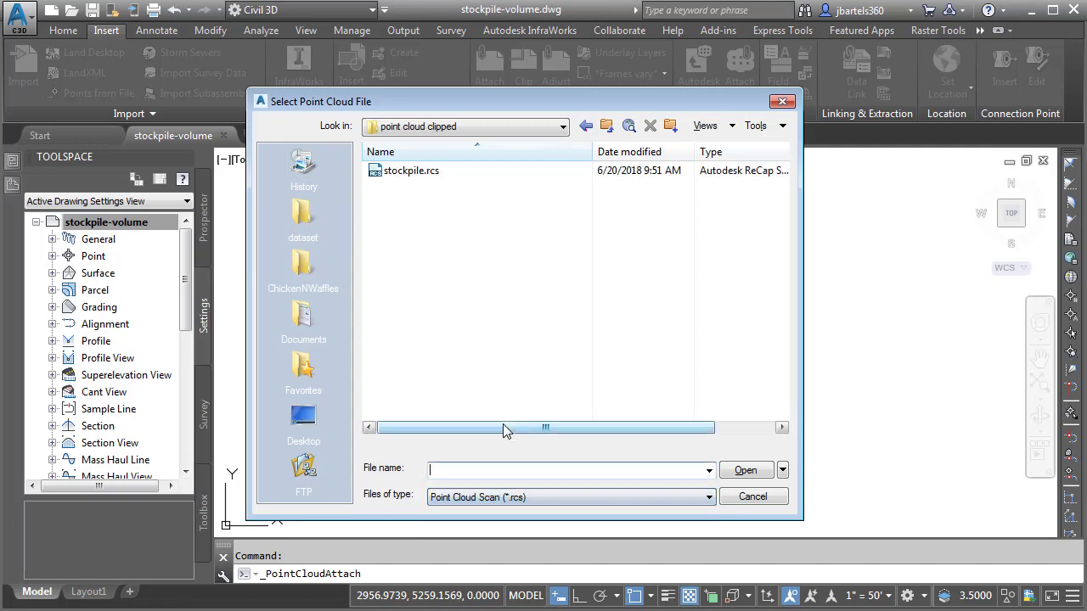
{"action": "left_click", "coordinate": [405, 172]}
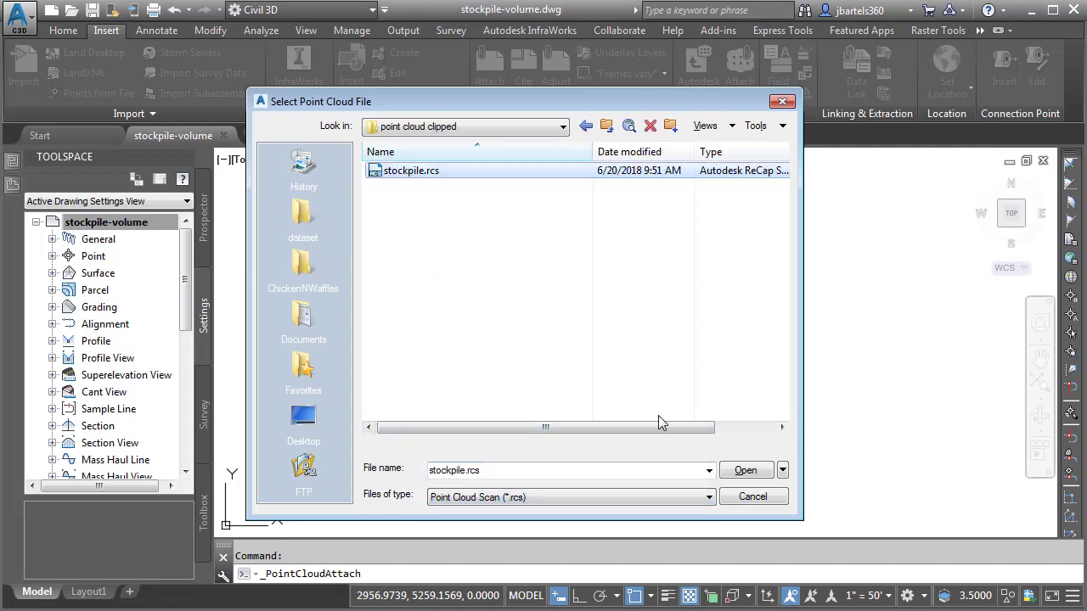
{"action": "left_click", "coordinate": [745, 469]}
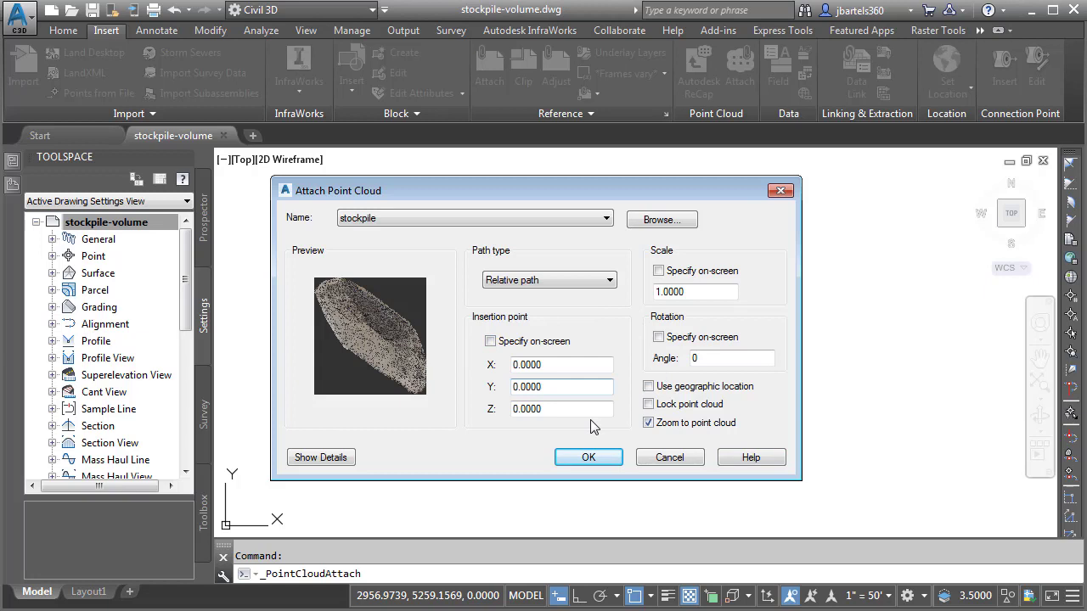
Attach stockpile.rcs at scale 1 and zero insertion point, then return to Top view.
{"action": "left_click", "coordinate": [588, 457]}
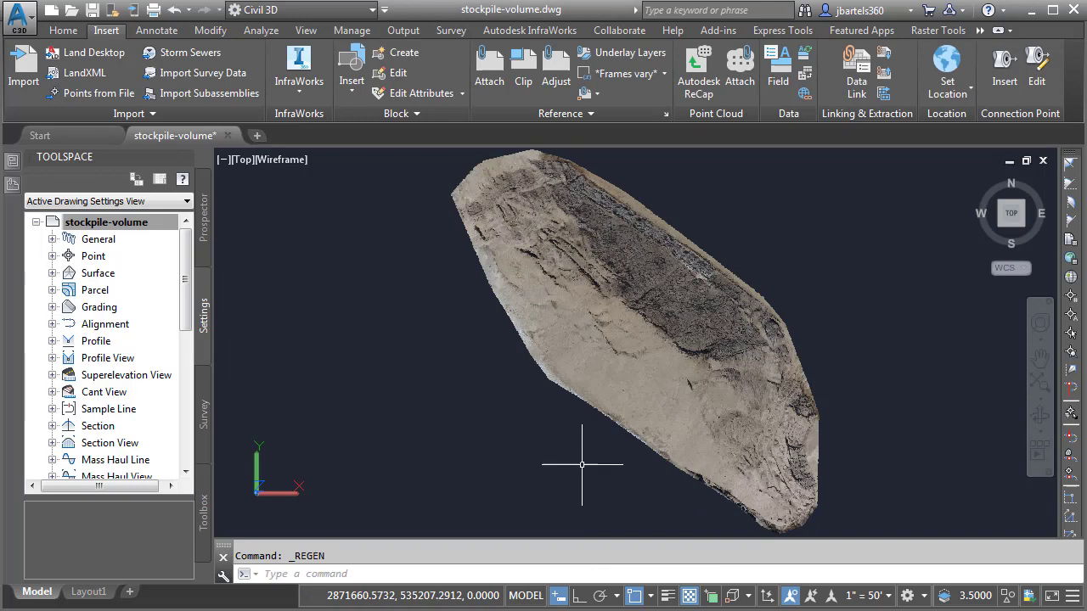
{"action": "middle_click_drag", "start_coordinate": [579, 466], "coordinate": [589, 446], "text": "shift"}
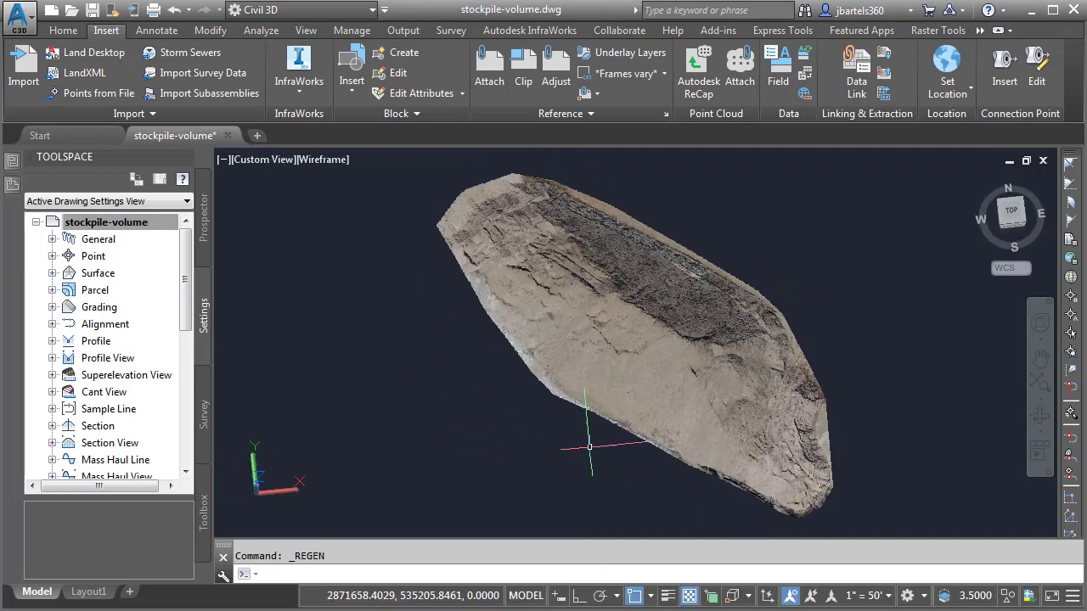
{"action": "left_click", "coordinate": [1011, 214]}
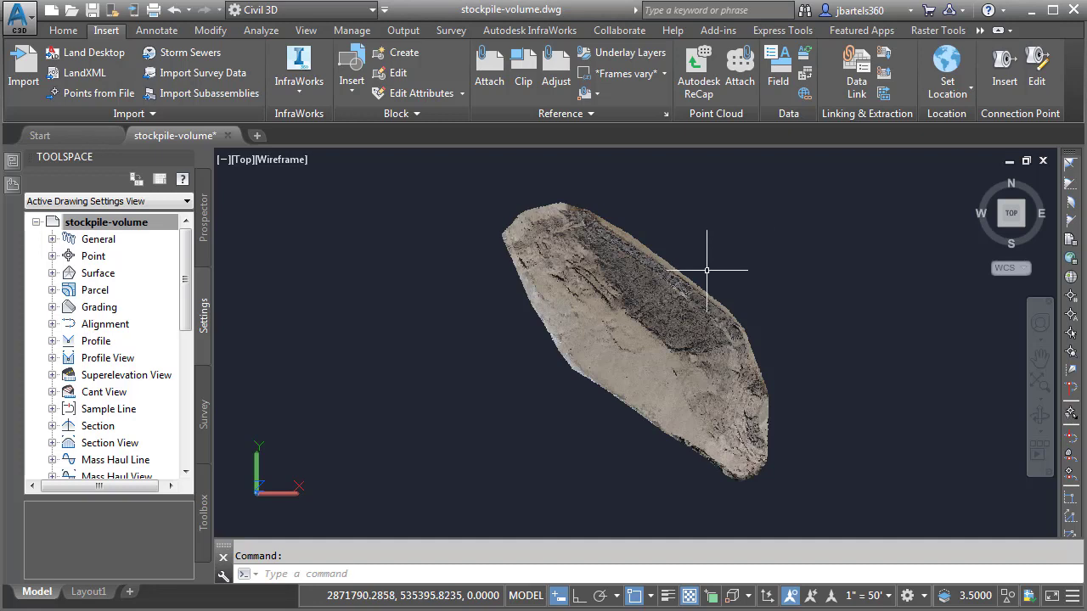
Start a surface from the stockpile point cloud and name it Stockpile.
{"action": "left_click", "coordinate": [70, 32]}
{"action": "left_click", "coordinate": [148, 74]}
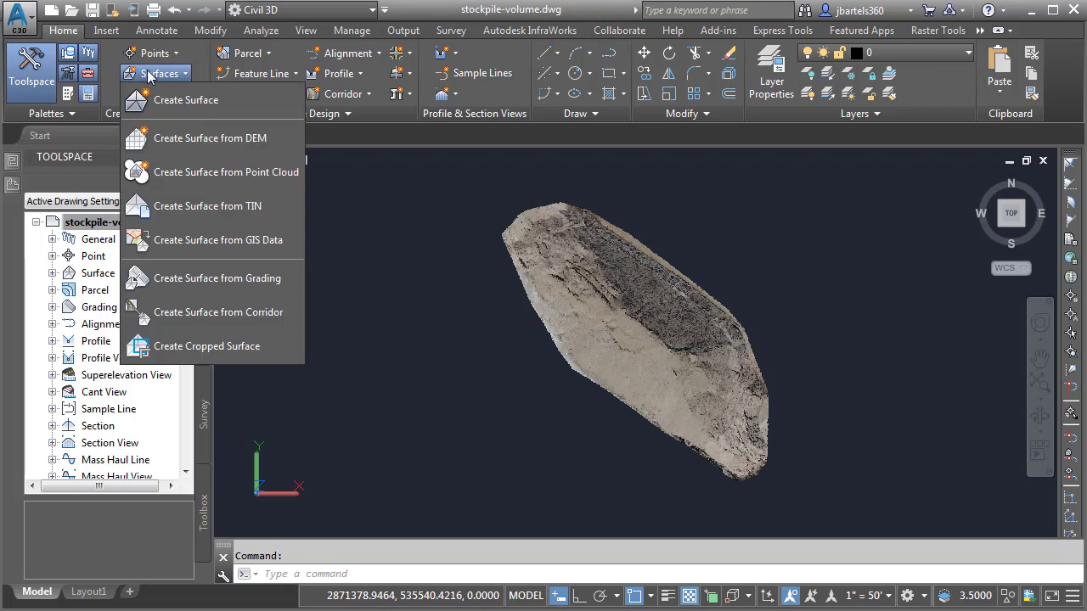
{"action": "left_click", "coordinate": [173, 174]}
{"action": "left_click", "coordinate": [513, 268]}
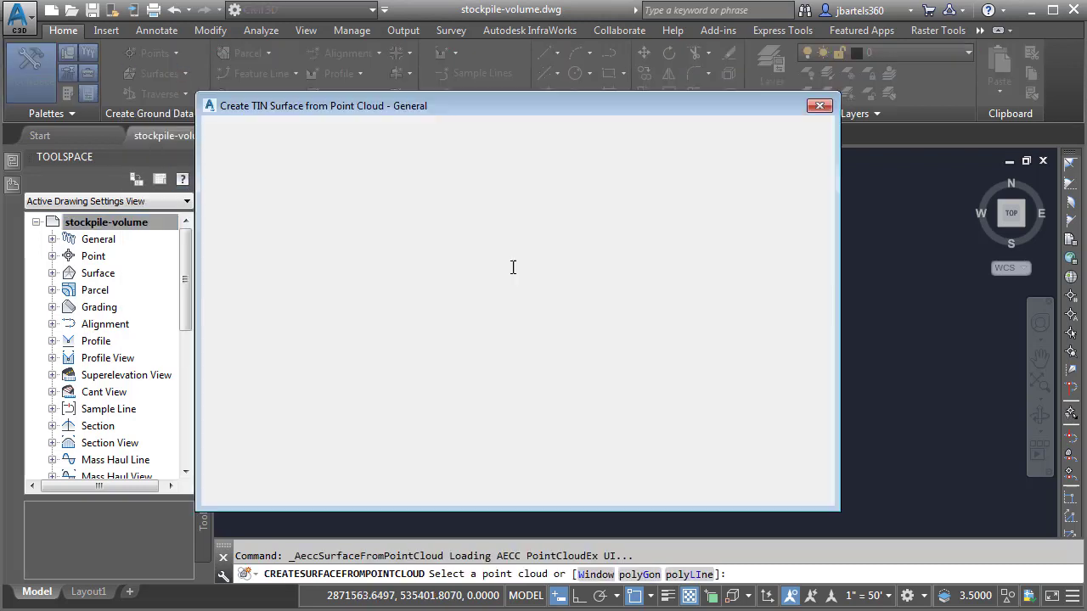
{"action": "left_click_drag", "start_coordinate": [480, 170], "coordinate": [354, 174]}
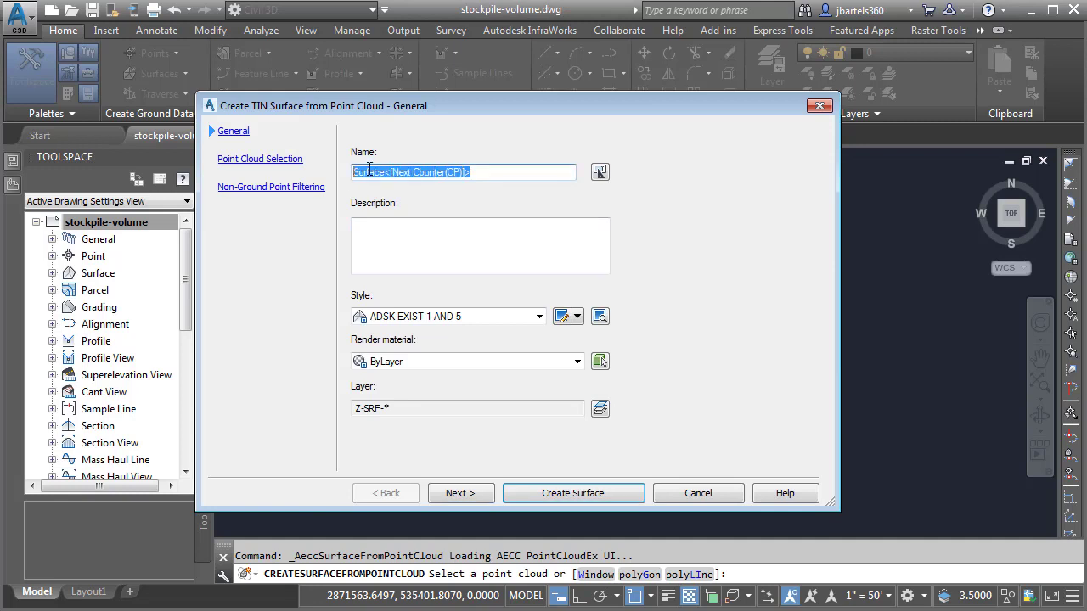
{"action": "type", "text": "Stockpile"}
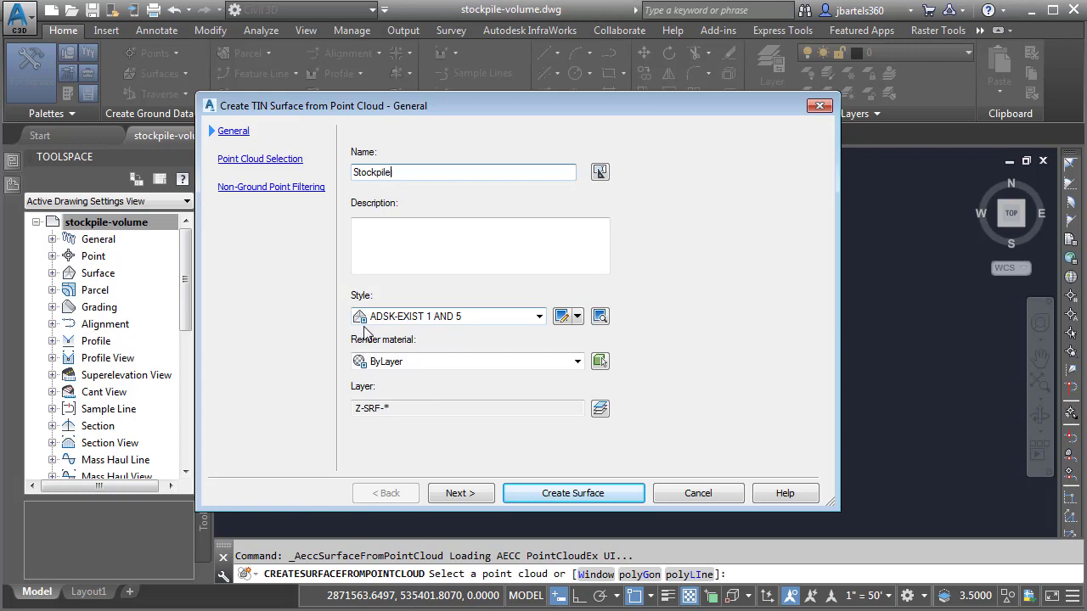
Choose No filter for non-ground points and build the Stockpile TIN surface.
{"action": "left_click", "coordinate": [456, 494]}
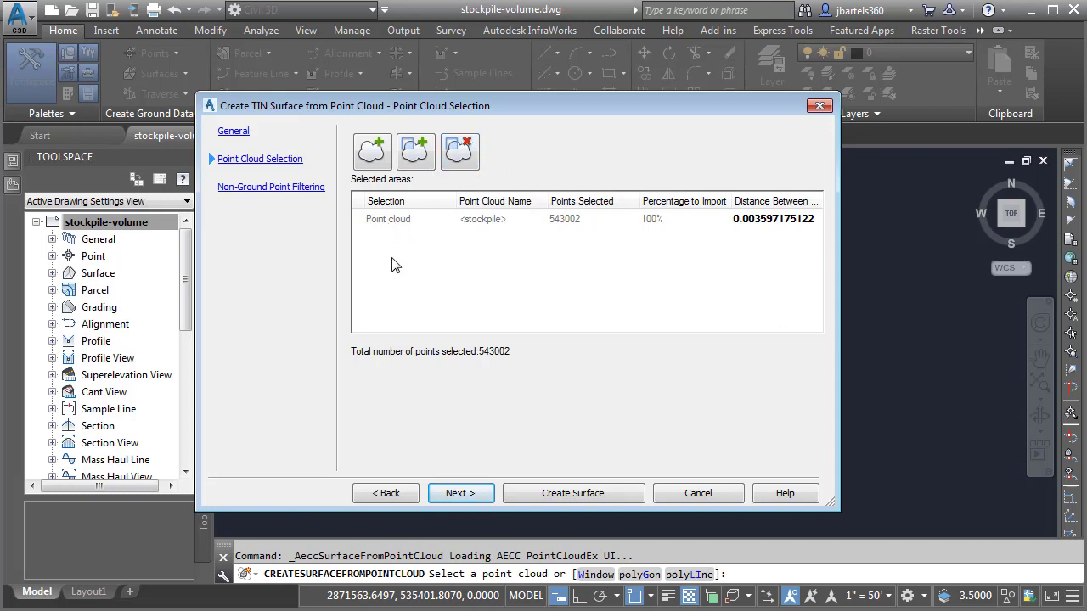
{"action": "left_click", "coordinate": [460, 494]}
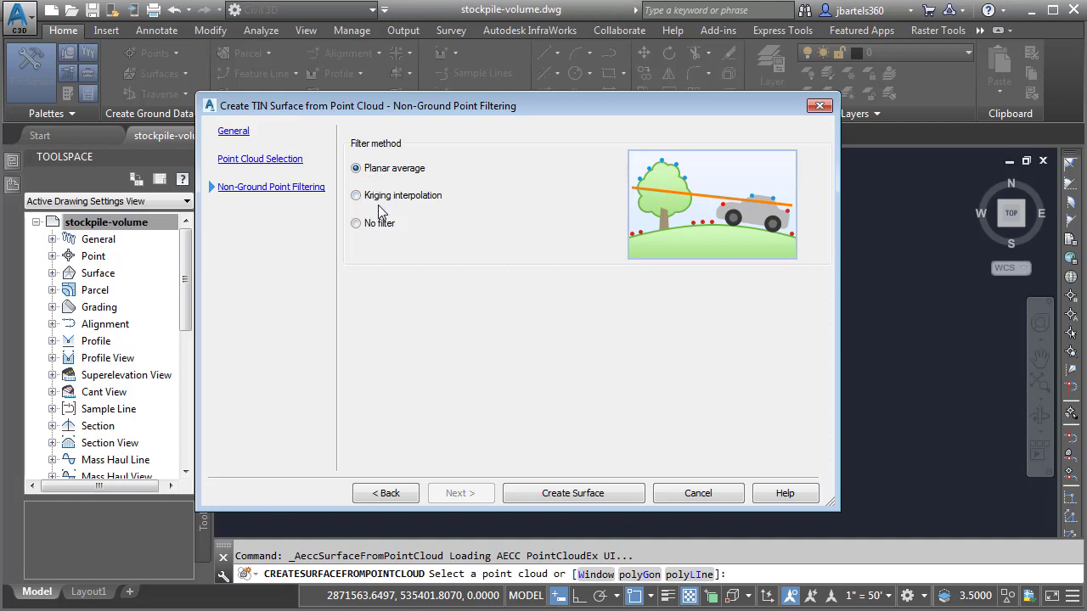
{"action": "left_click", "coordinate": [357, 223]}
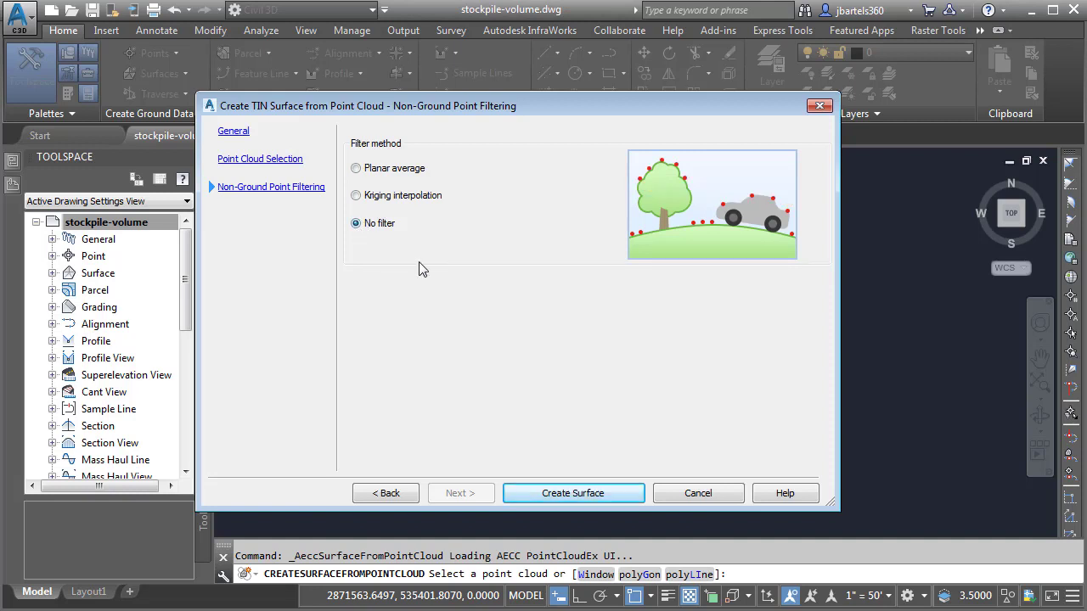
{"action": "left_click", "coordinate": [525, 490]}
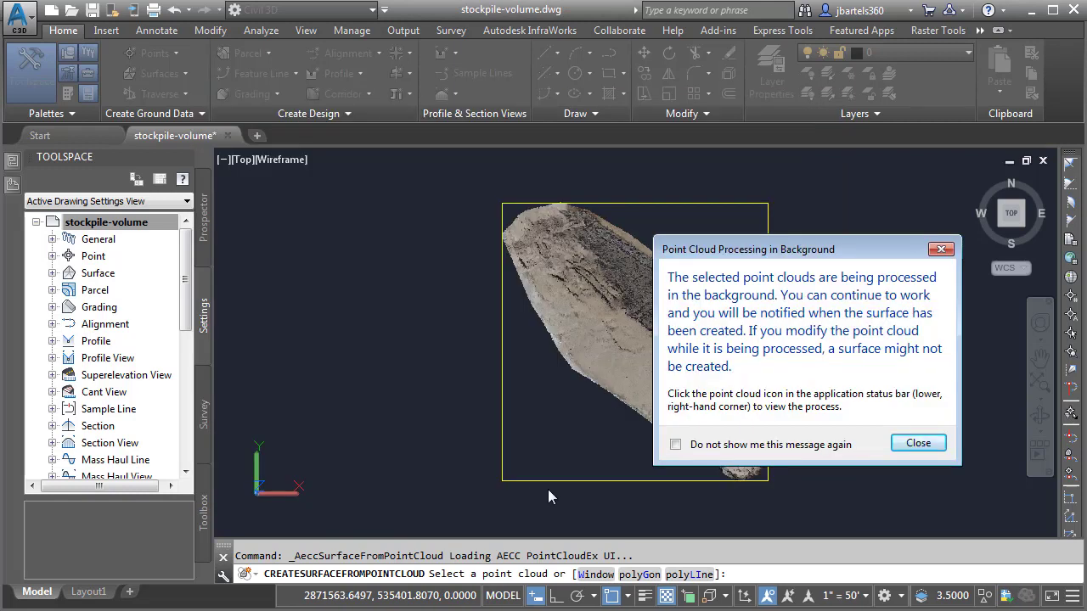
Dismiss the surface notices and unload the stockpile point cloud reference.
{"action": "left_click", "coordinate": [918, 443]}
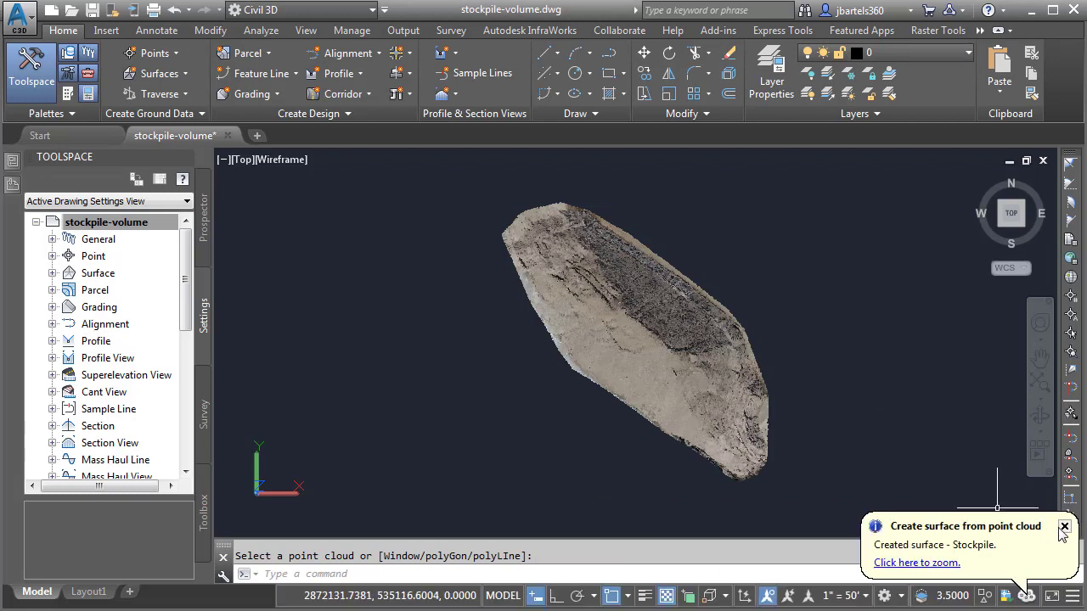
{"action": "left_click", "coordinate": [1064, 527]}
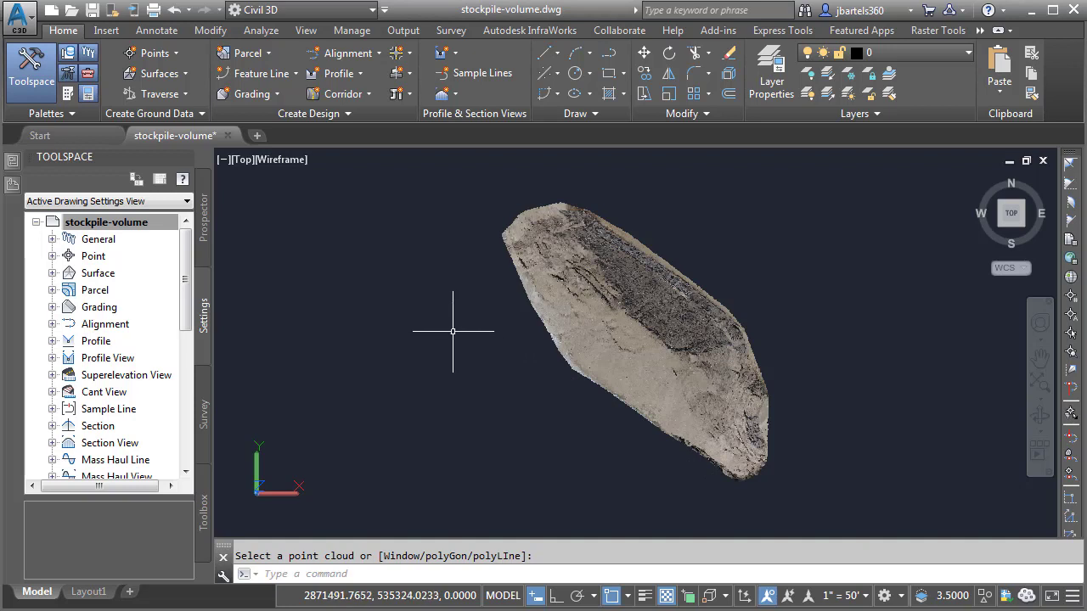
{"action": "mouse_move", "coordinate": [13, 185]}
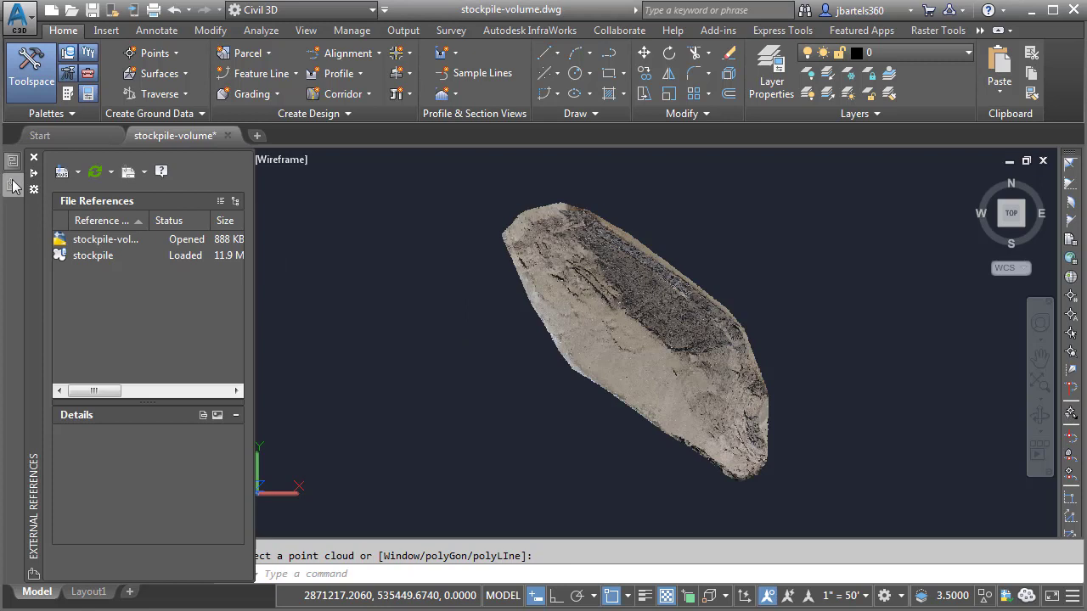
{"action": "right_click", "coordinate": [79, 257]}
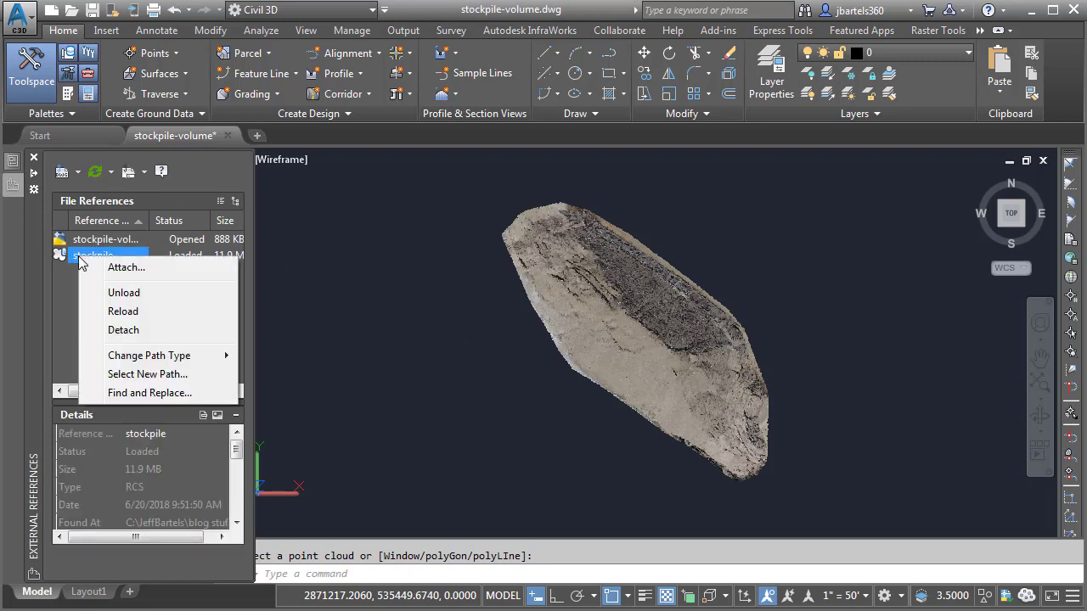
{"action": "left_click", "coordinate": [119, 293]}
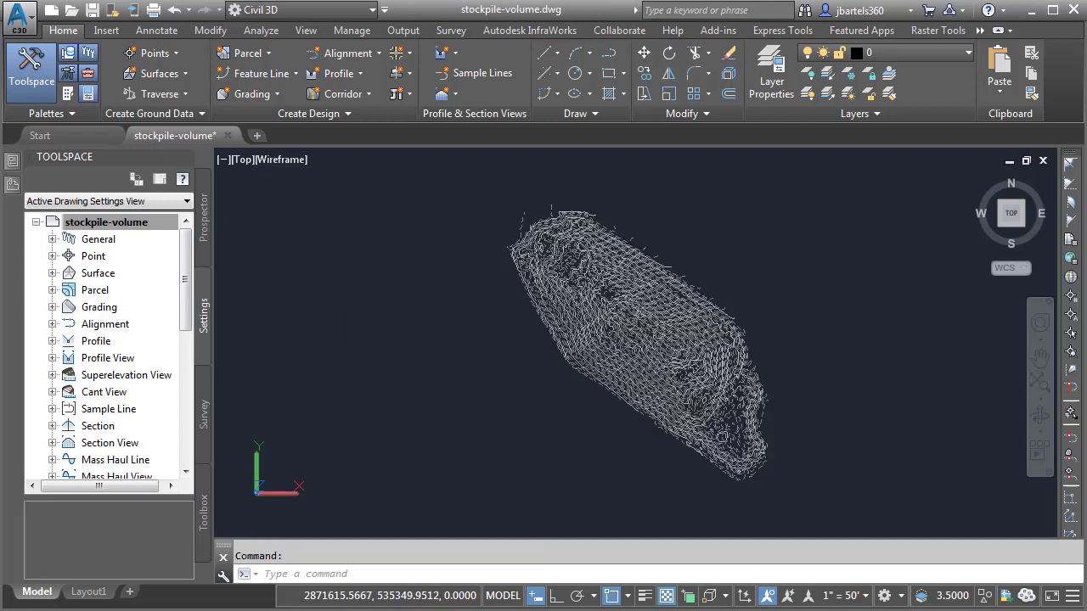
{"action": "left_click", "coordinate": [523, 318]}
{"action": "left_click", "coordinate": [193, 76]}
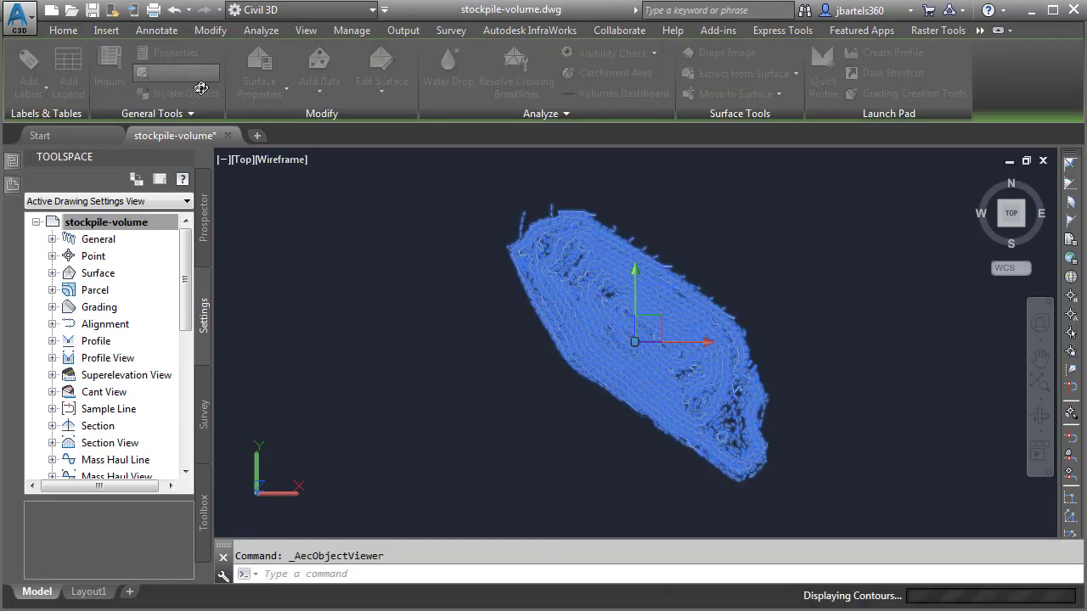
{"action": "mouse_move", "coordinate": [506, 465]}
{"action": "left_mouse_down"}
{"action": "mouse_move", "coordinate": [538, 425]}
{"action": "mouse_move", "coordinate": [560, 354]}
{"action": "mouse_move", "coordinate": [568, 379]}
{"action": "mouse_move", "coordinate": [486, 419]}
{"action": "left_mouse_up"}
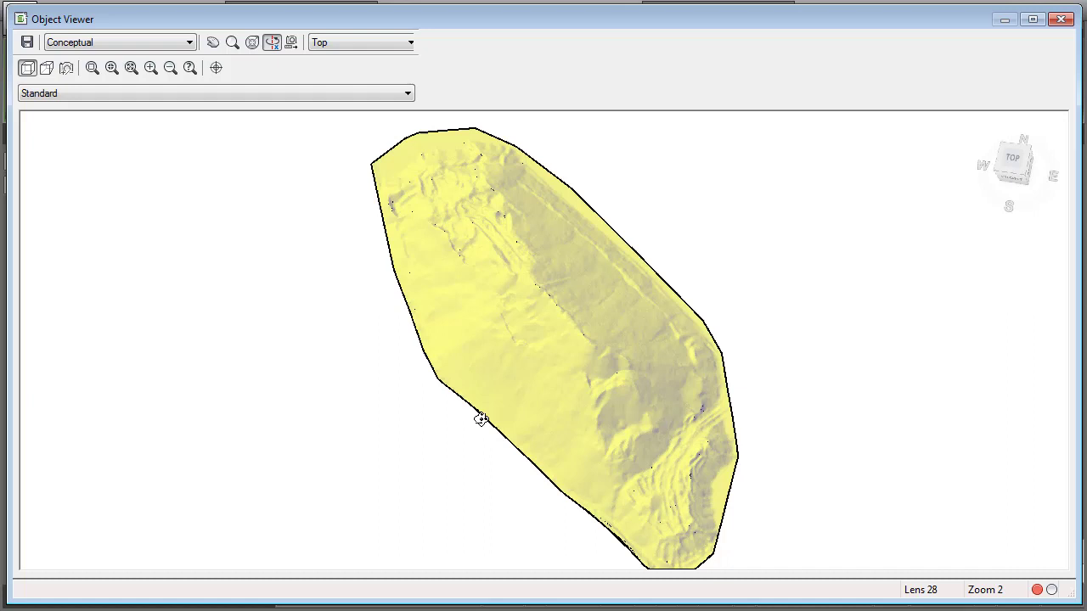
{"action": "left_click", "coordinate": [1061, 18]}
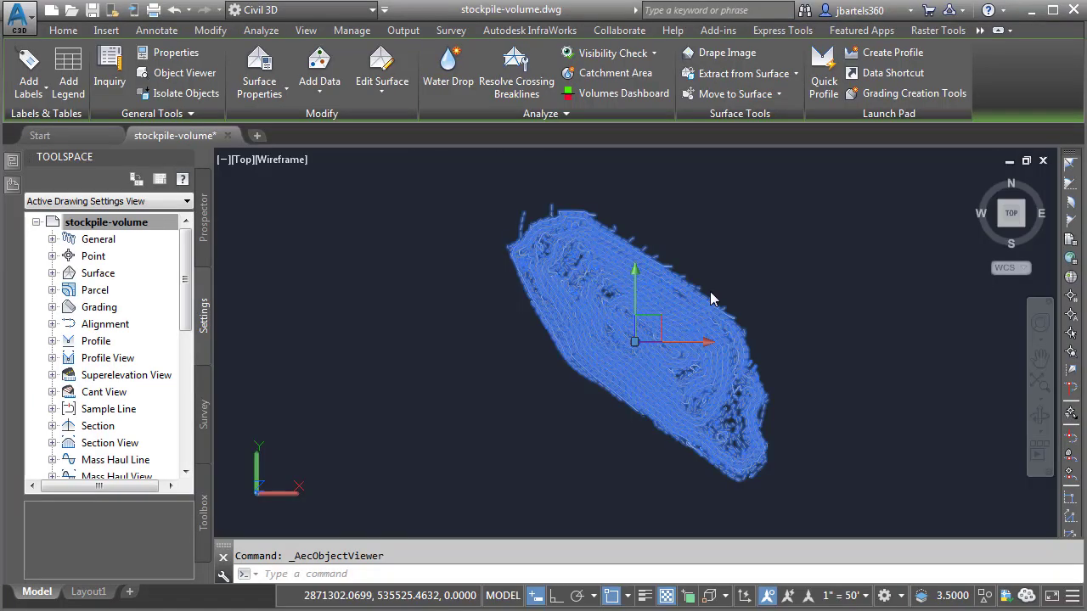
{"action": "key", "text": "Escape"}
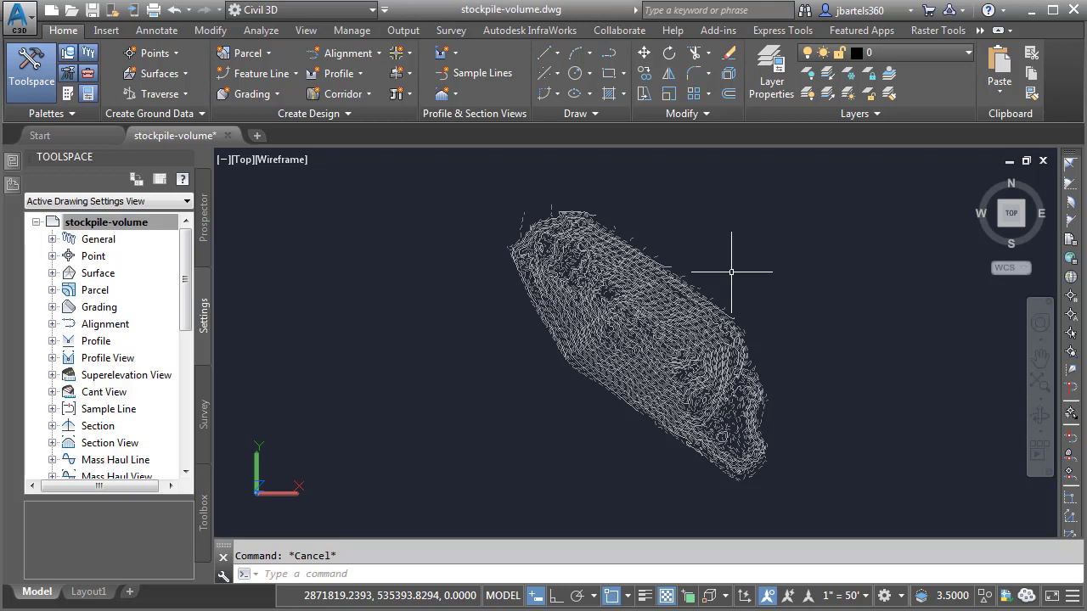
Switch the Stockpile surface's style to ADSK-BORDER_ONLY in the Properties palette.
{"action": "left_click", "coordinate": [616, 255]}
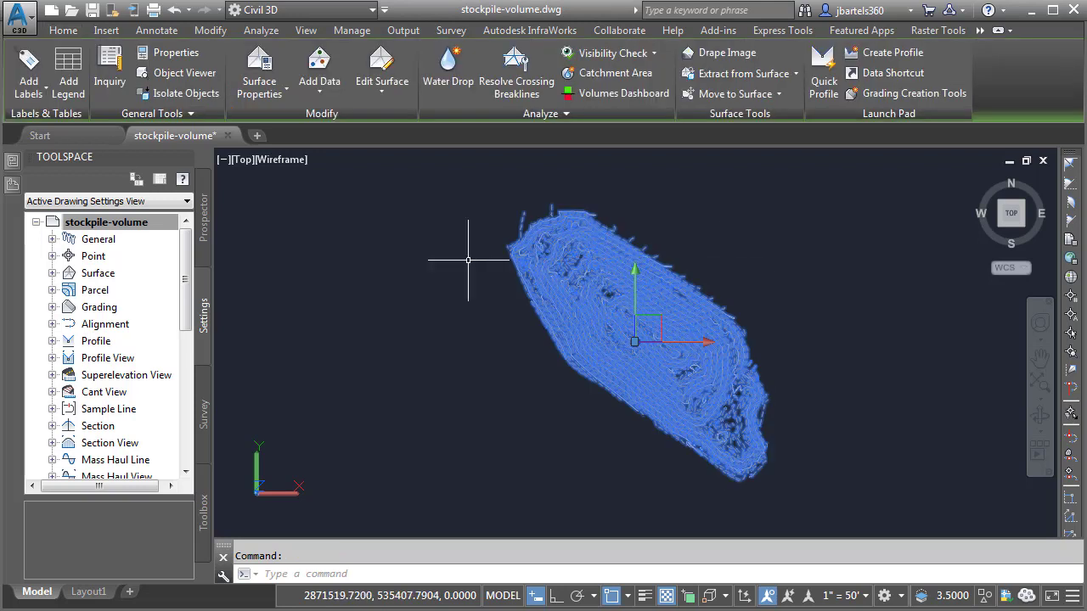
{"action": "mouse_move", "coordinate": [14, 164]}
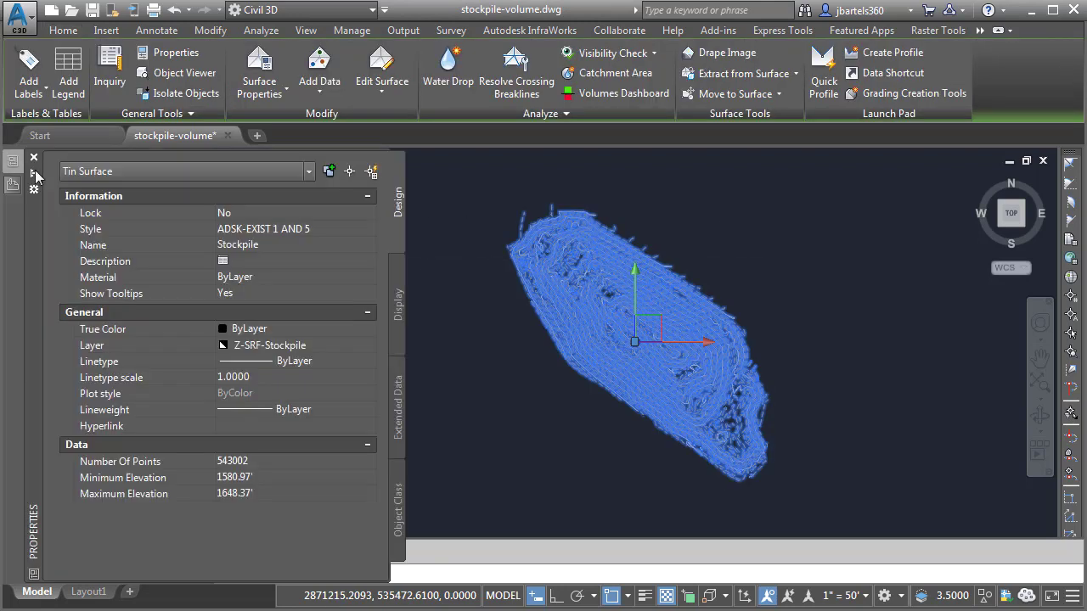
{"action": "left_click", "coordinate": [222, 231]}
{"action": "left_click", "coordinate": [366, 229]}
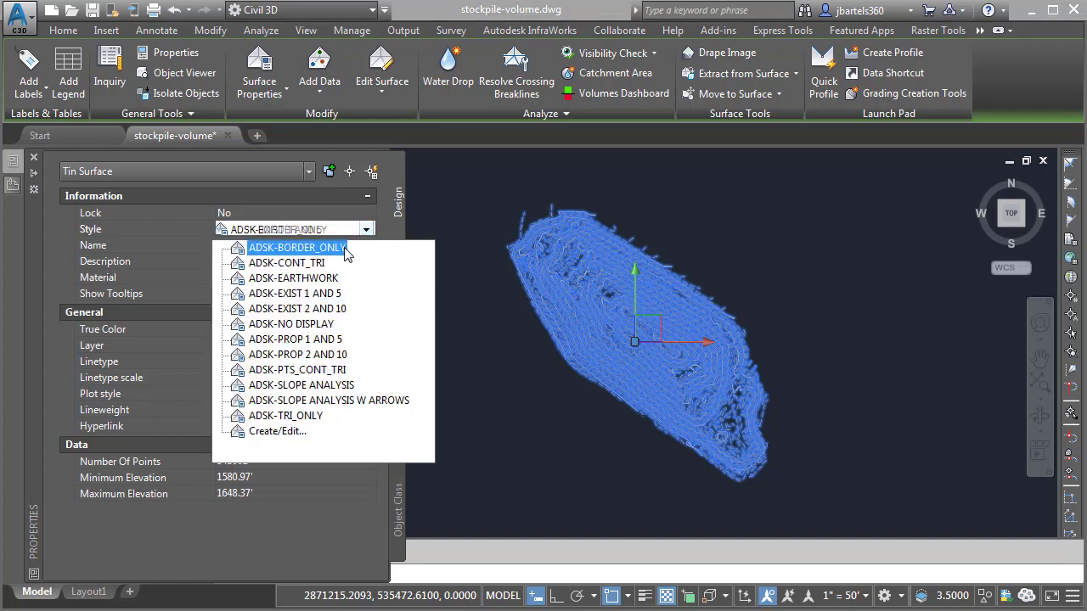
{"action": "left_click", "coordinate": [345, 249]}
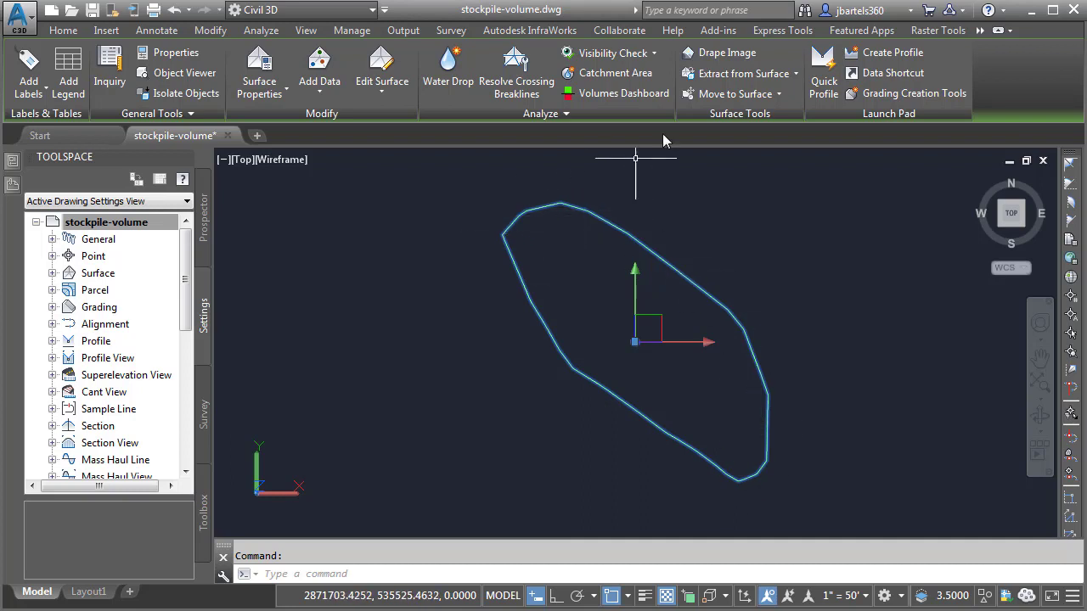
Extract the Stockpile surface's border as a 3D polyline using Extract Objects, then clear the selection.
{"action": "left_click", "coordinate": [718, 75]}
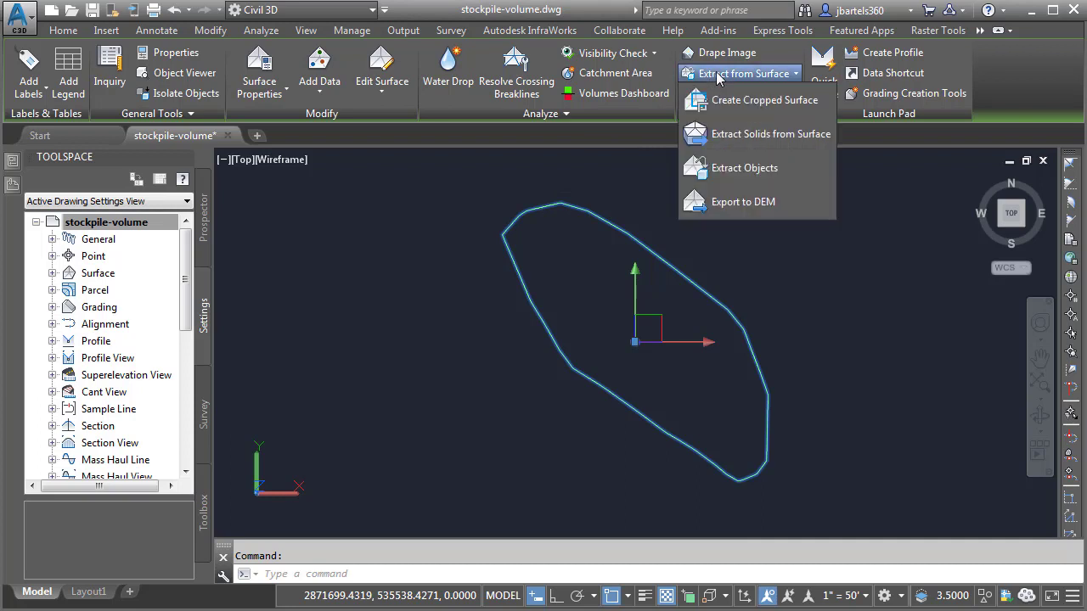
{"action": "left_click", "coordinate": [723, 166]}
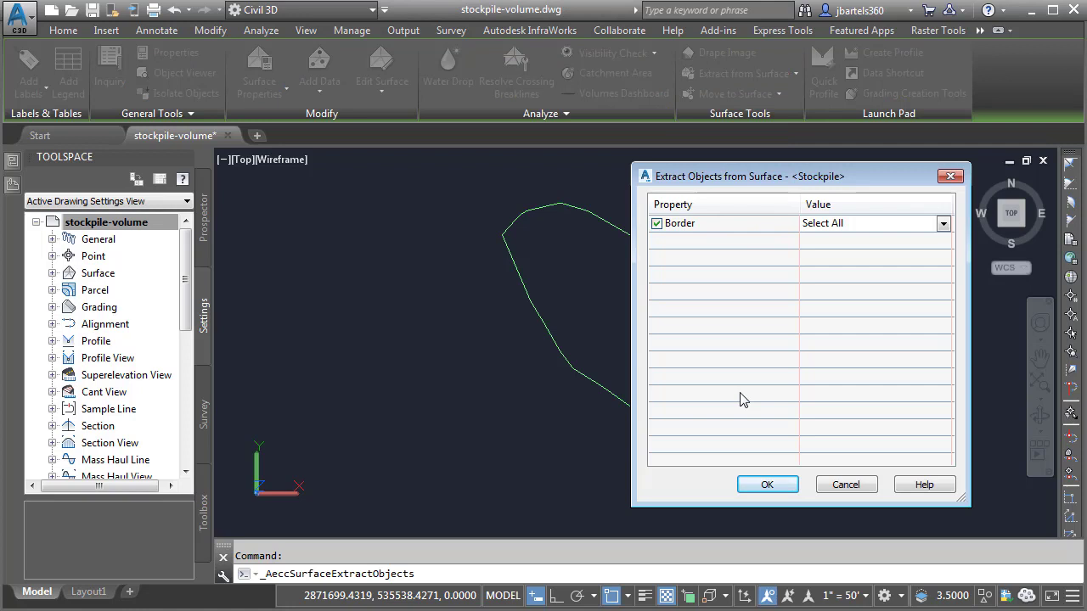
{"action": "left_click", "coordinate": [760, 484]}
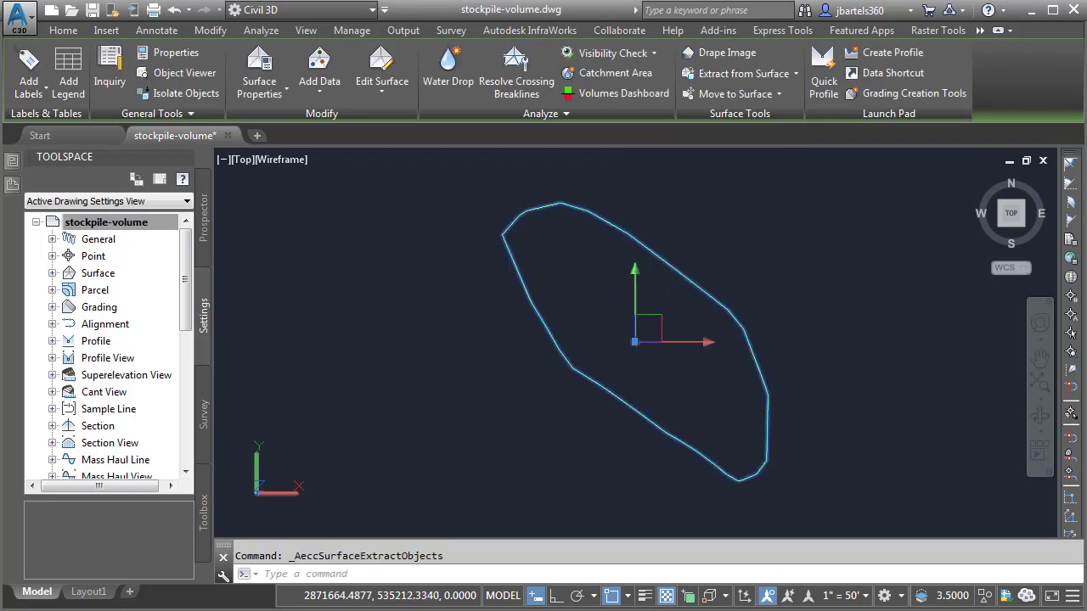
{"action": "key", "text": "Escape"}
{"action": "mouse_move", "coordinate": [597, 384]}
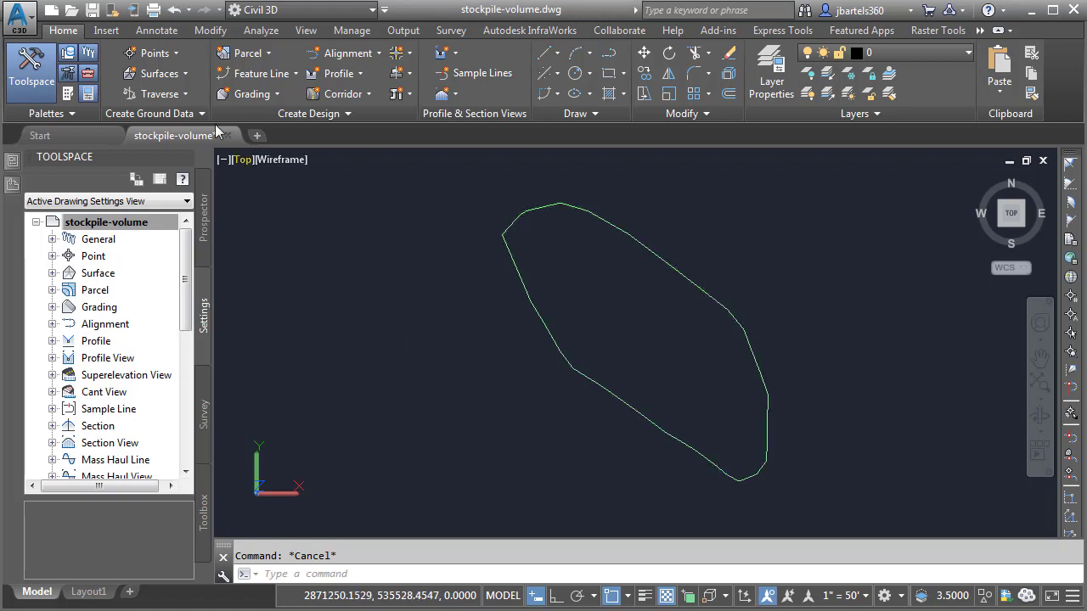
Create an empty TIN surface named 'base' with the ADSK-TRI_ONLY style.
{"action": "left_click", "coordinate": [181, 76]}
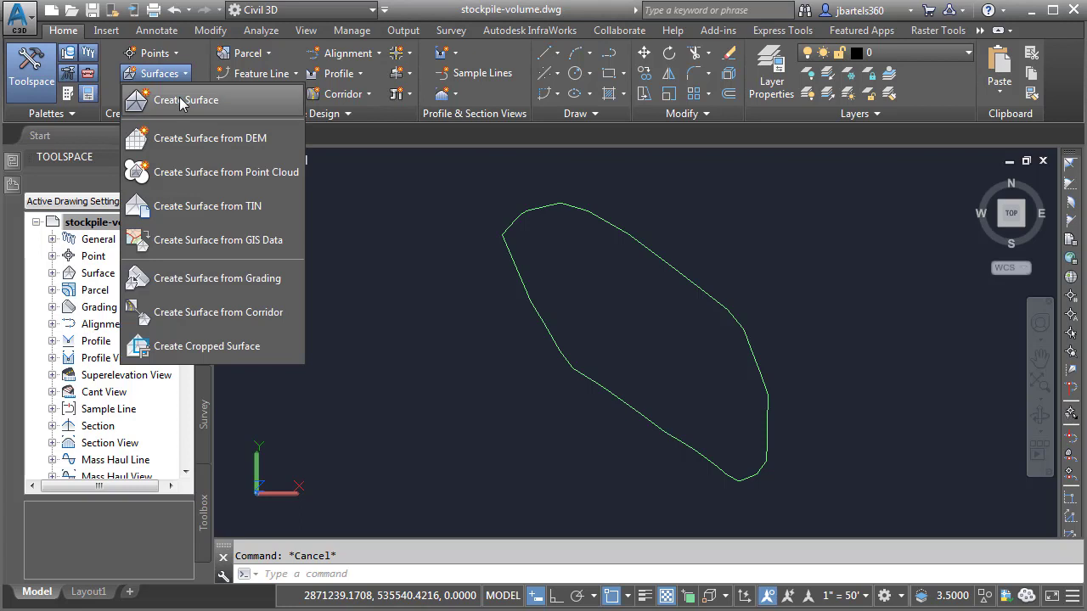
{"action": "left_click", "coordinate": [181, 102]}
{"action": "left_click", "coordinate": [710, 337]}
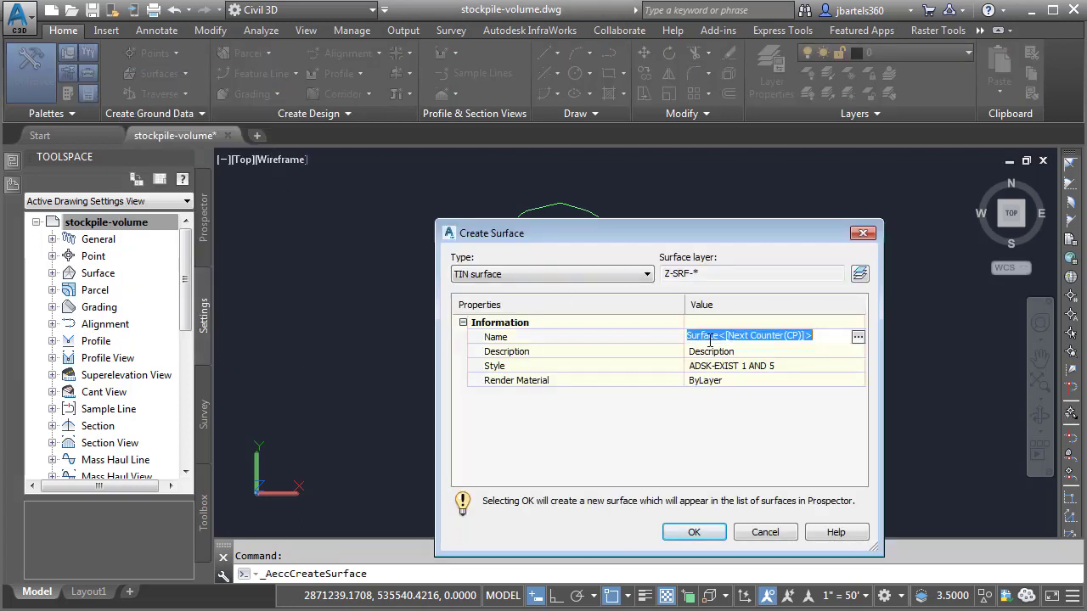
{"action": "type", "text": "base"}
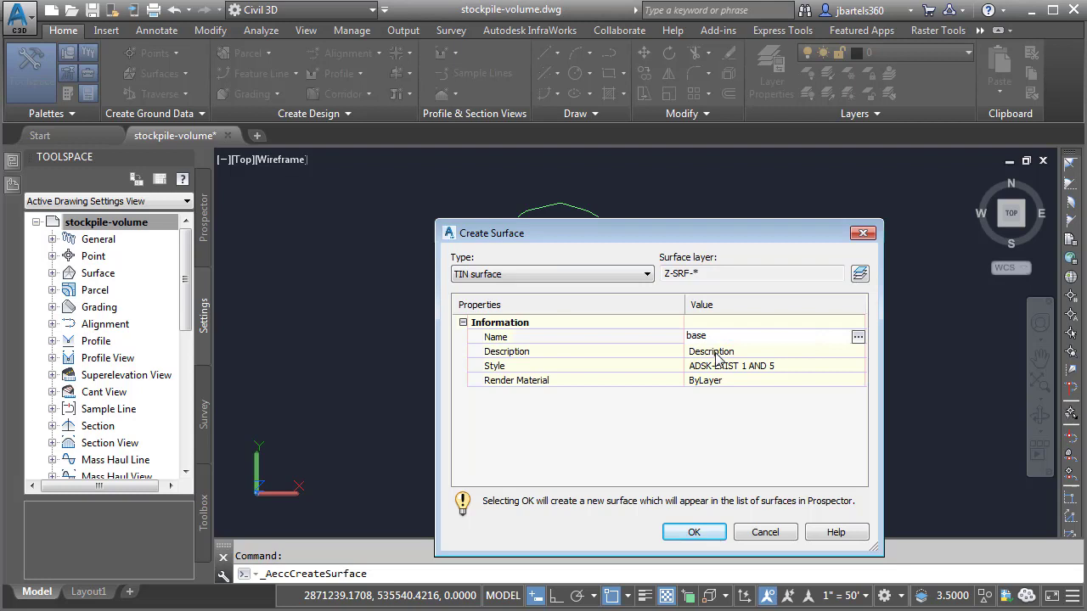
{"action": "key", "text": "Return"}
{"action": "left_click", "coordinate": [857, 367]}
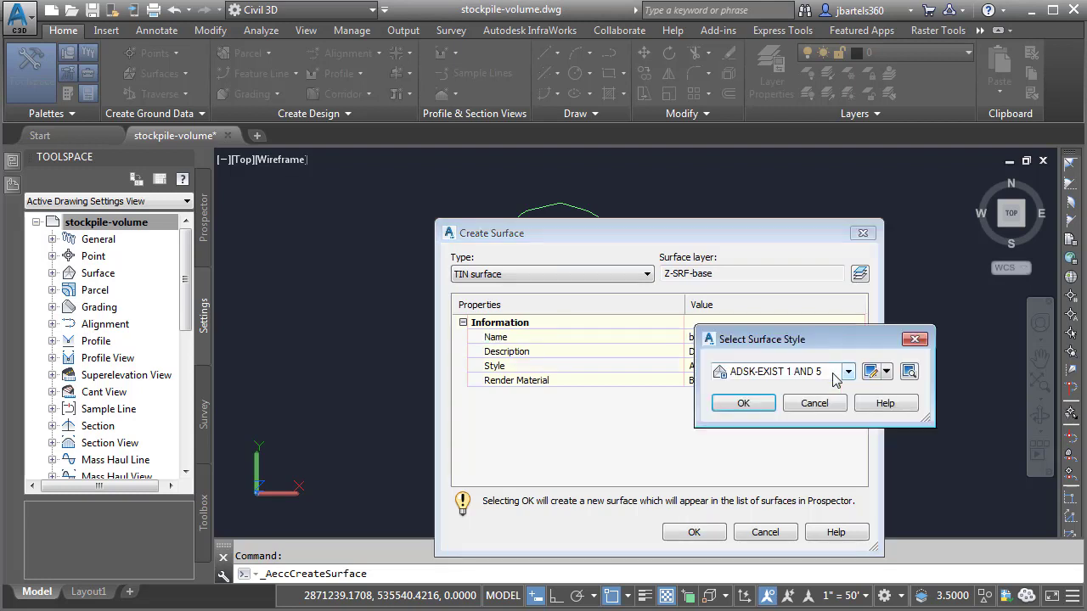
{"action": "left_click", "coordinate": [848, 371]}
{"action": "left_click", "coordinate": [783, 538]}
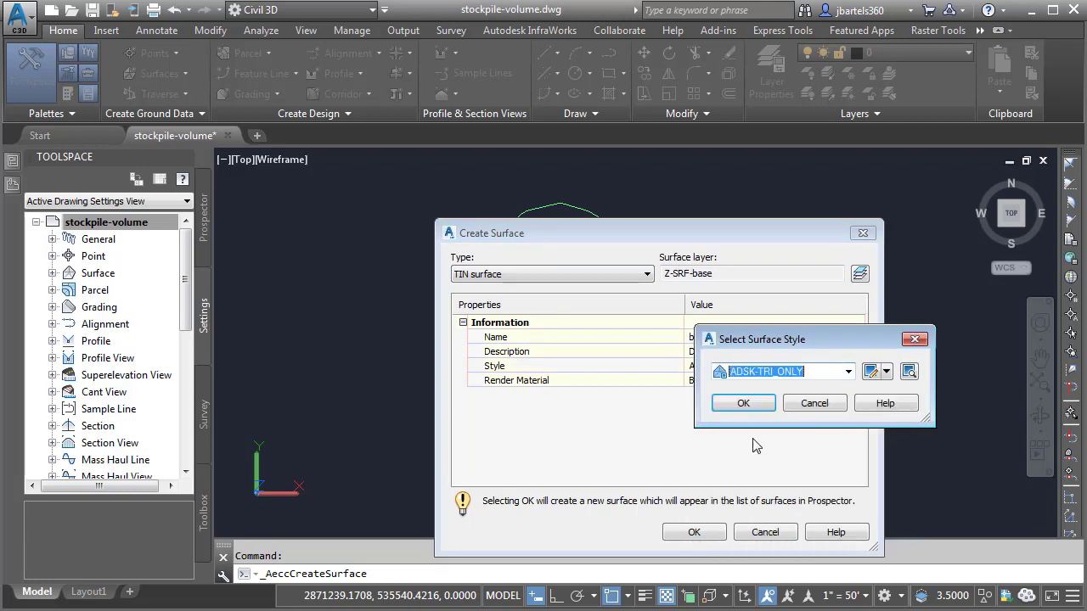
{"action": "left_click", "coordinate": [752, 402]}
{"action": "left_click", "coordinate": [695, 532]}
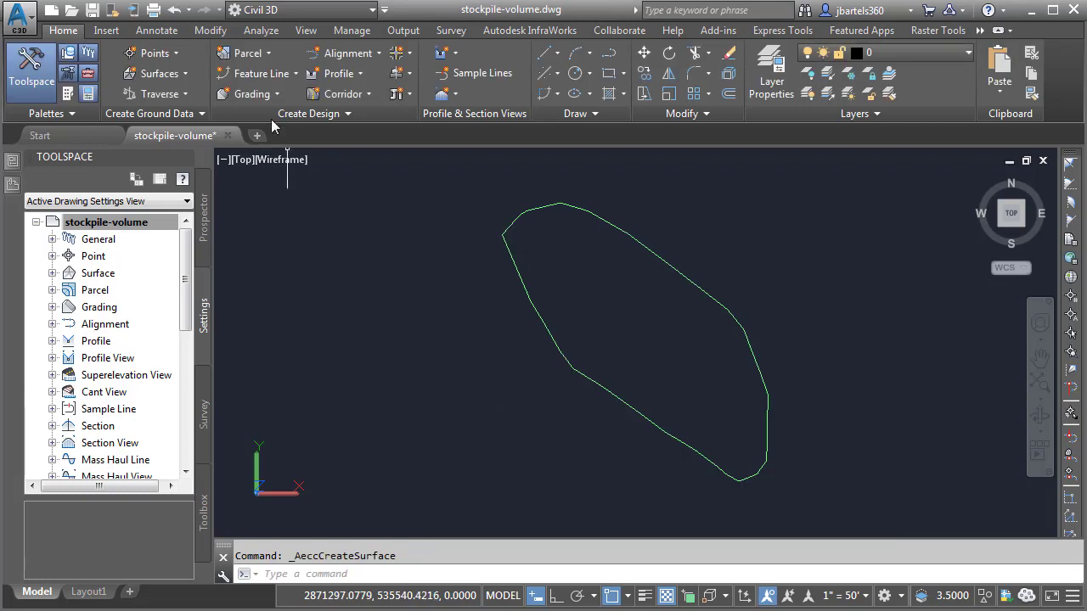
{"action": "left_click", "coordinate": [211, 35]}
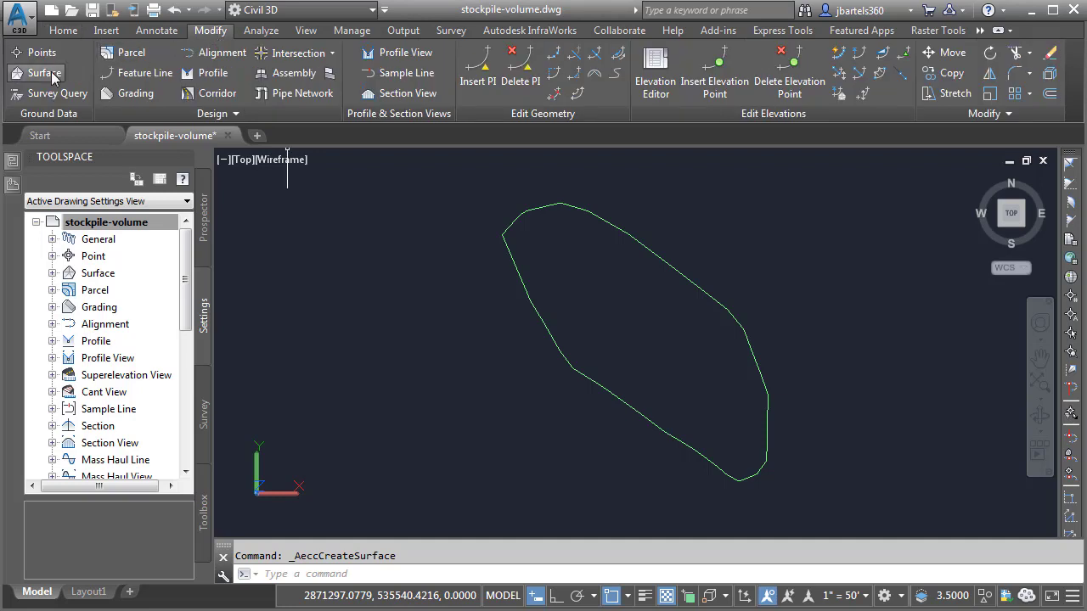
{"action": "left_click", "coordinate": [52, 75]}
{"action": "left_click", "coordinate": [320, 91]}
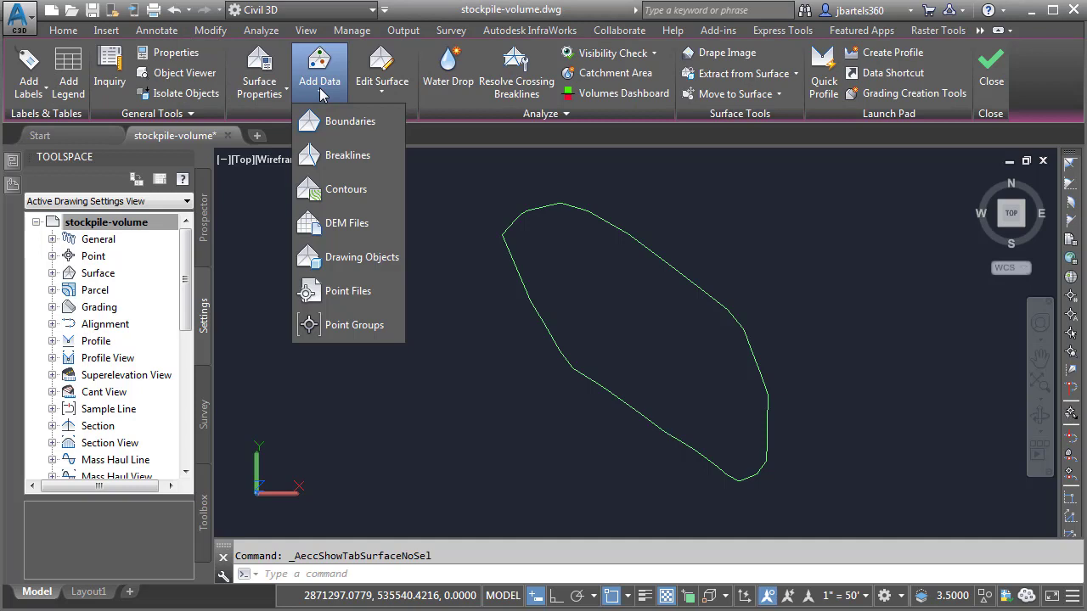
{"action": "left_click", "coordinate": [321, 154]}
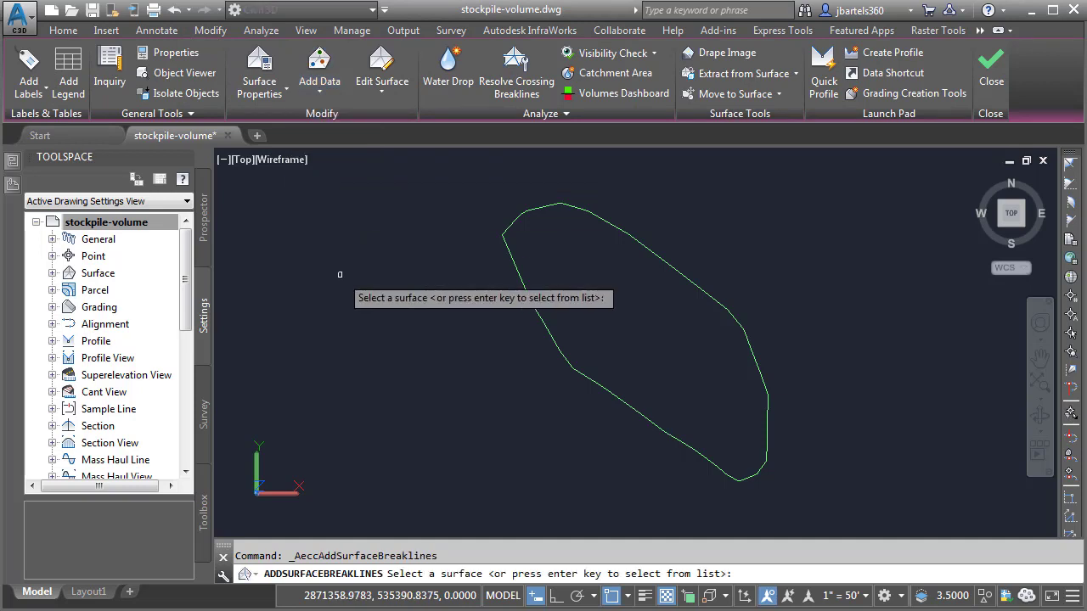
{"action": "key", "text": "Return"}
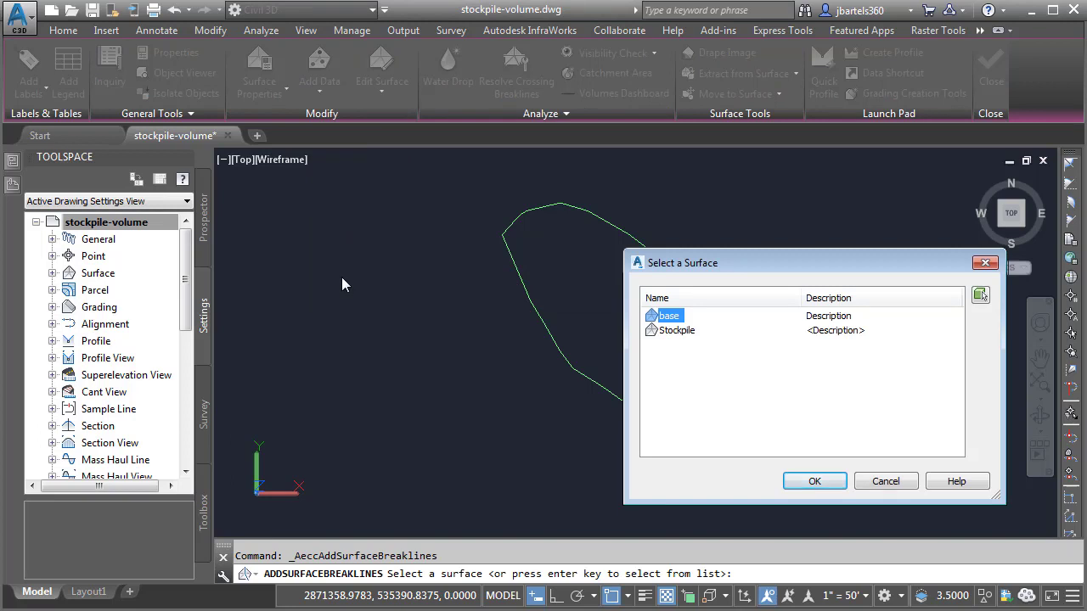
{"action": "left_click", "coordinate": [790, 481]}
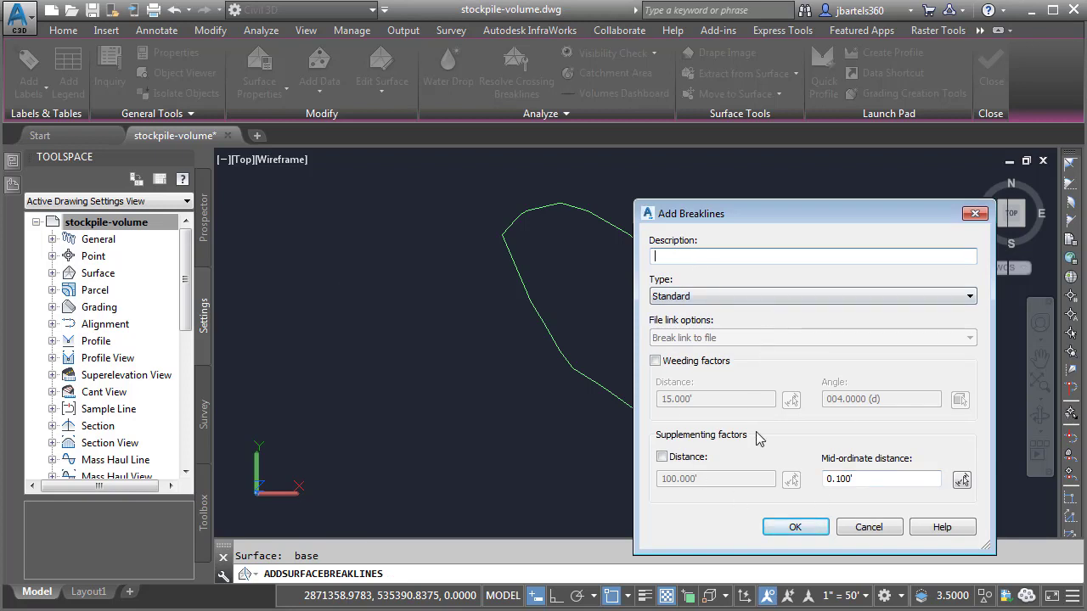
{"action": "left_click", "coordinate": [789, 526]}
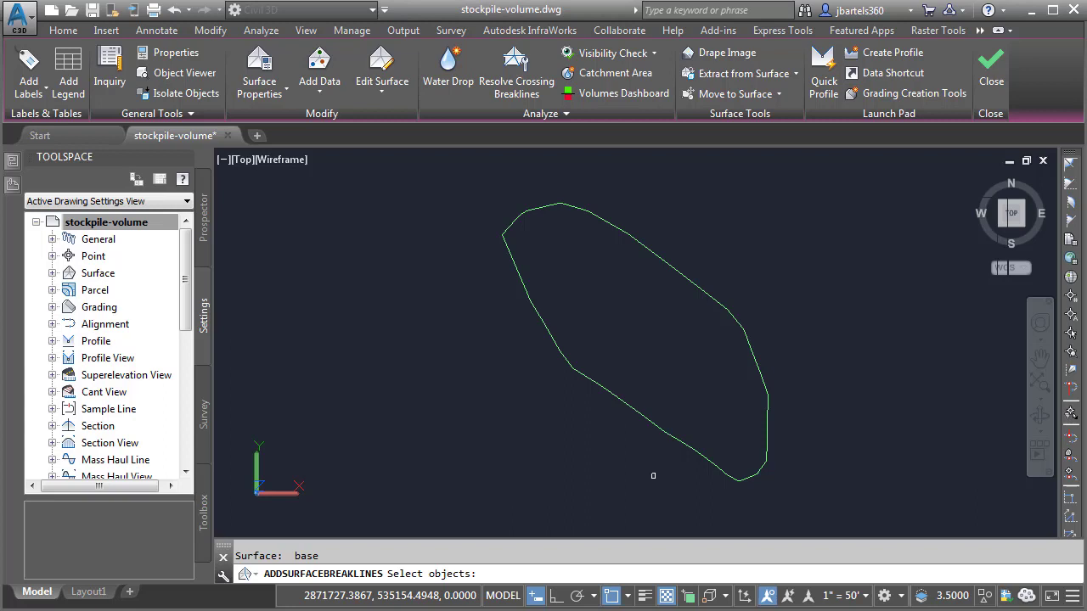
{"action": "left_click", "coordinate": [559, 259]}
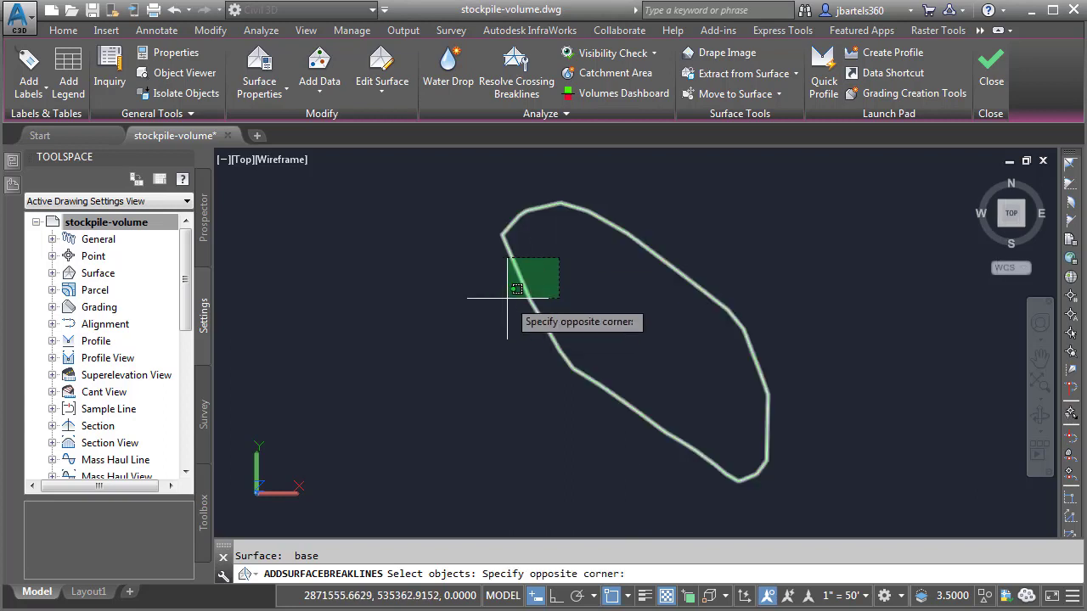
{"action": "left_click", "coordinate": [493, 312]}
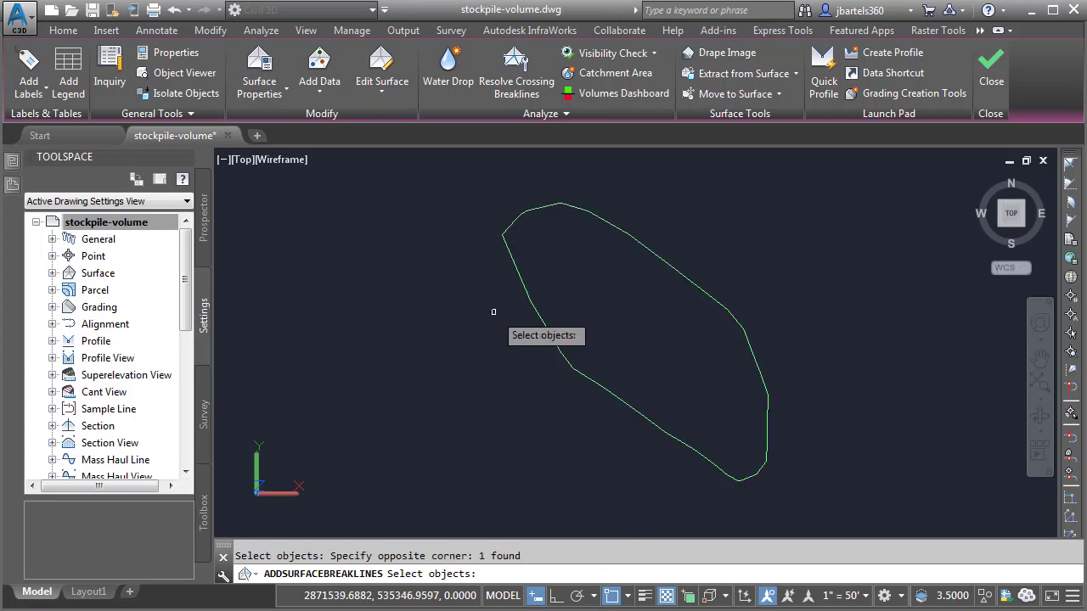
{"action": "key", "text": "Return"}
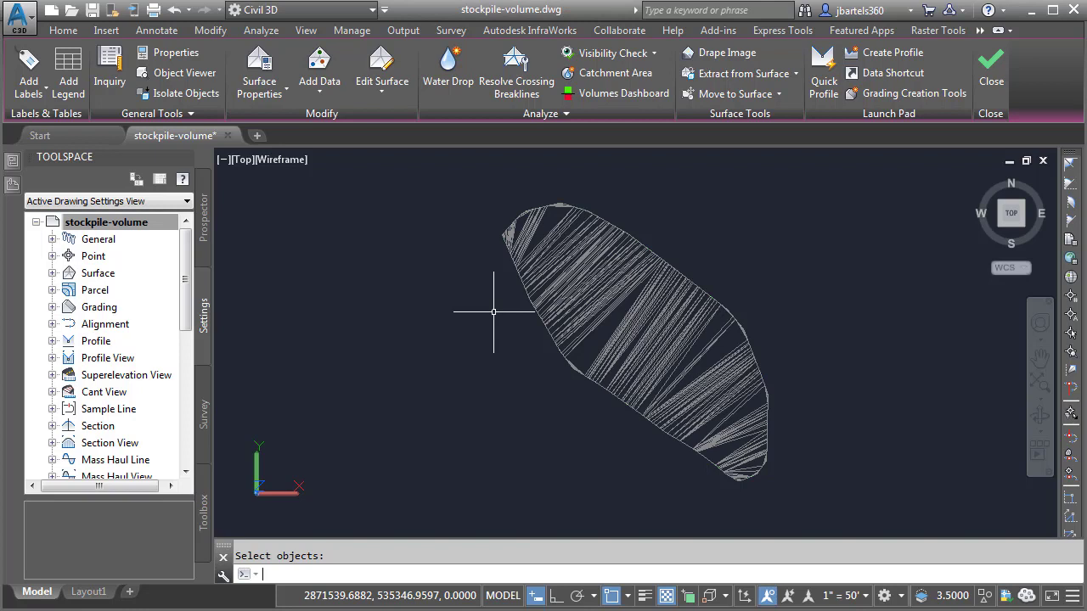
{"action": "left_click", "coordinate": [555, 291]}
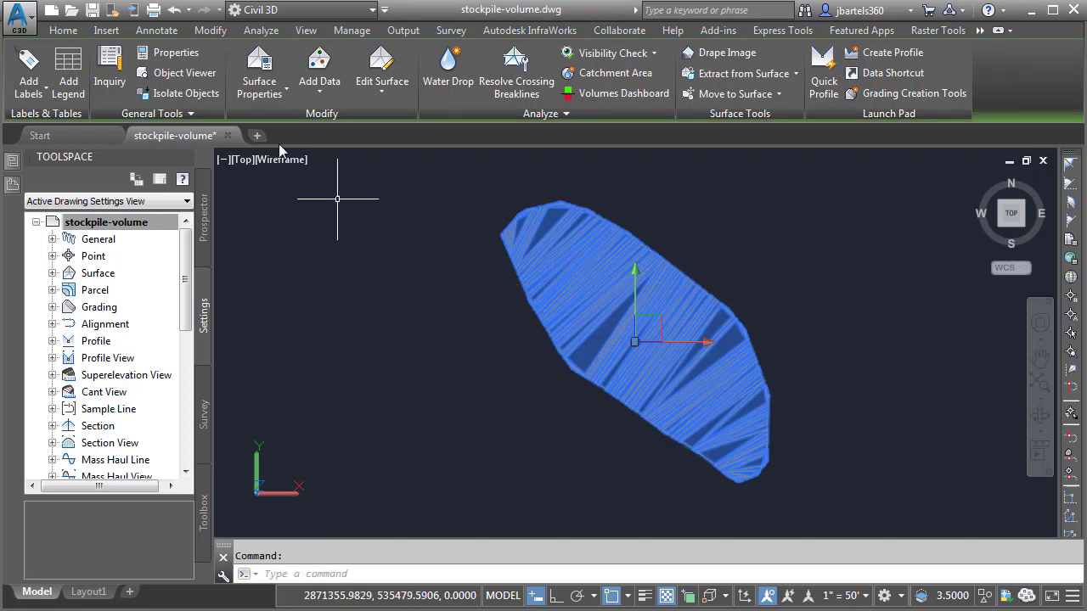
{"action": "left_click", "coordinate": [176, 72]}
{"action": "left_click_drag", "start_coordinate": [557, 336], "coordinate": [587, 229]}
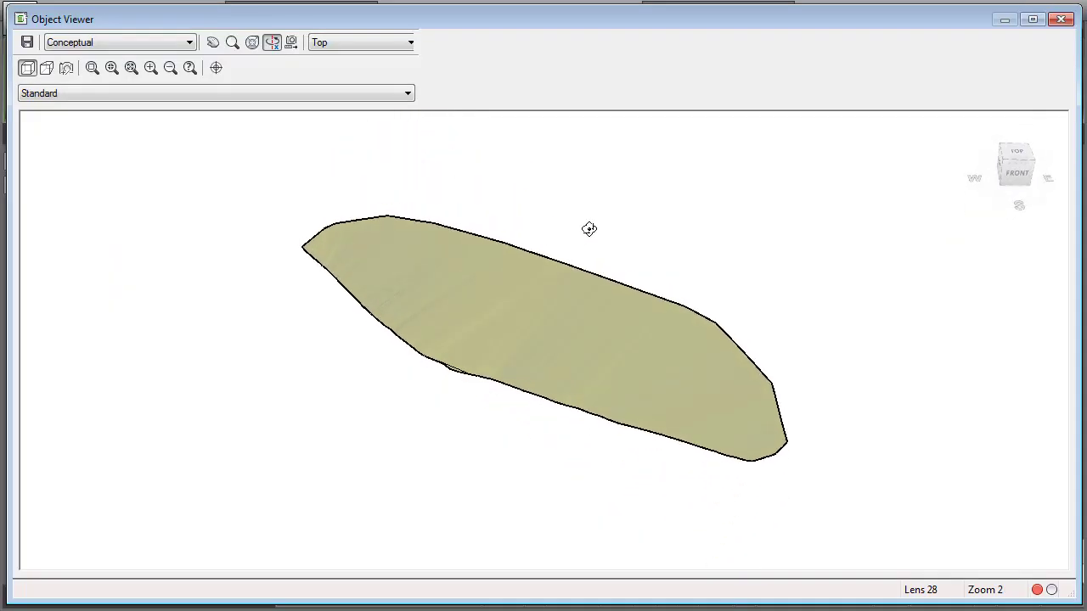
{"action": "left_click_drag", "start_coordinate": [592, 349], "coordinate": [551, 362]}
{"action": "left_click", "coordinate": [1057, 24]}
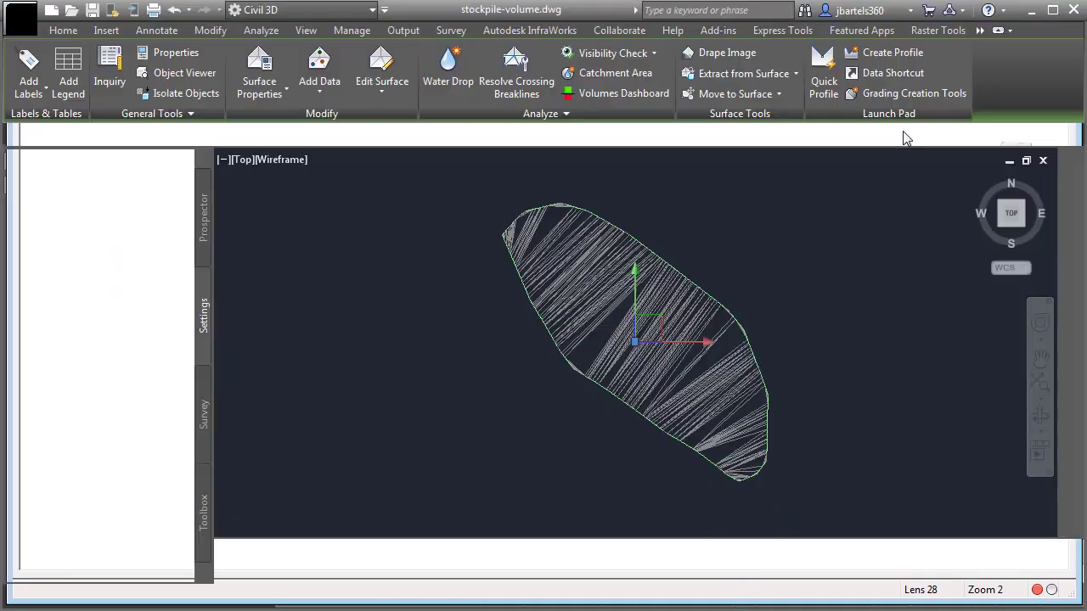
{"action": "key", "text": "Escape"}
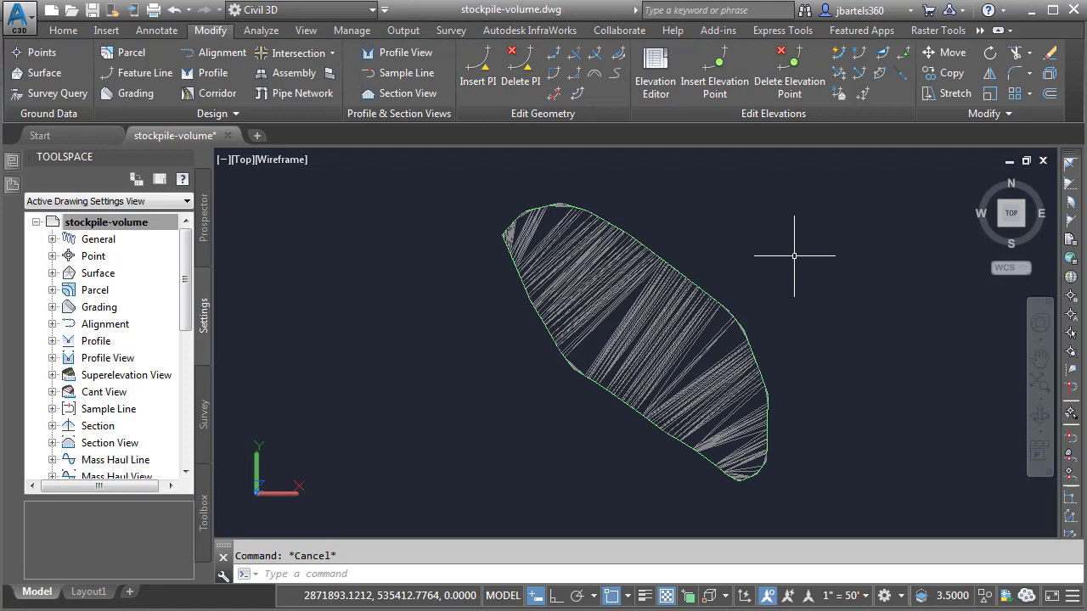
From the Volumes Dashboard, start a new volume surface named 'volume' with ADSK-NO DISPLAY style.
{"action": "left_click", "coordinate": [262, 30]}
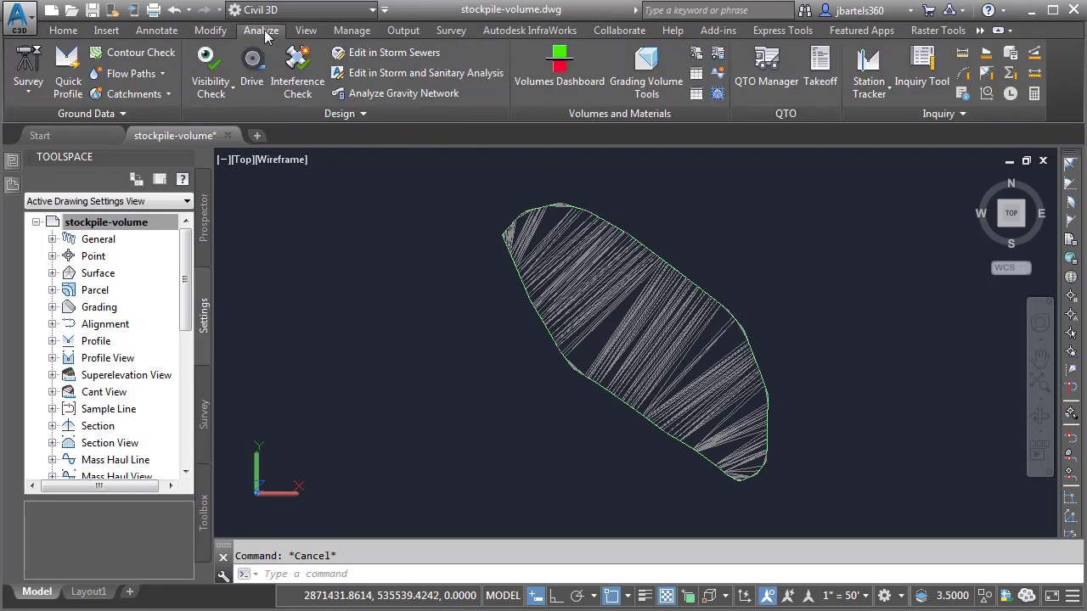
{"action": "left_click", "coordinate": [539, 92]}
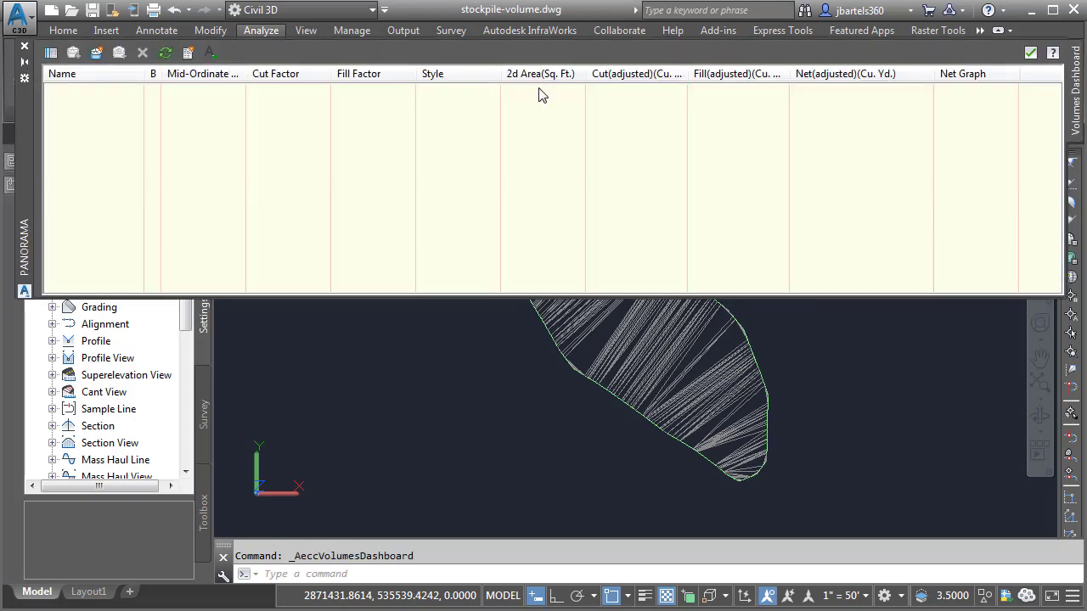
{"action": "left_click", "coordinate": [97, 54]}
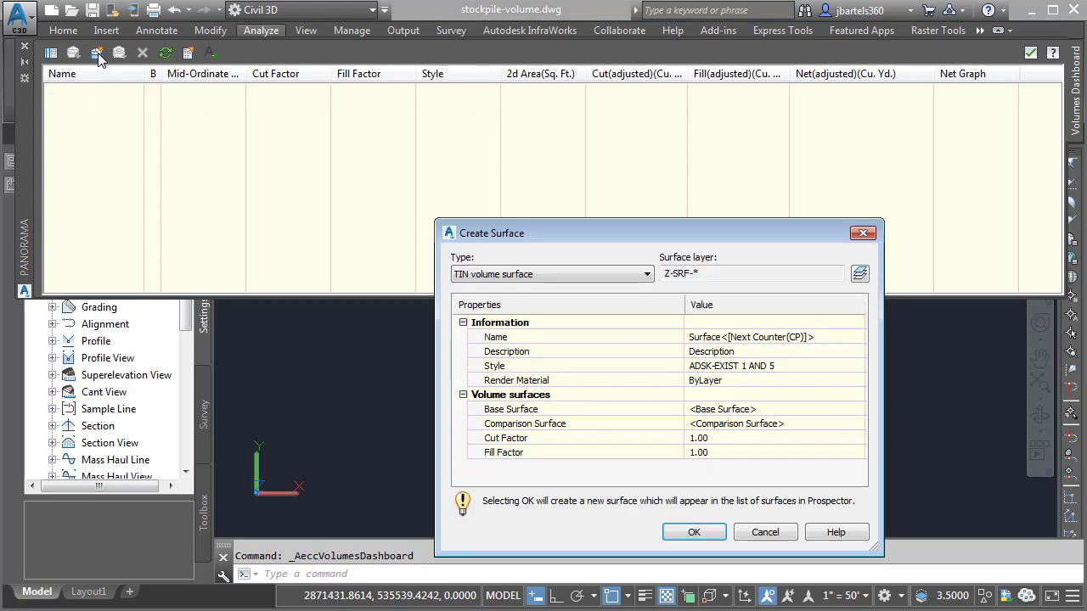
{"action": "left_click", "coordinate": [698, 337]}
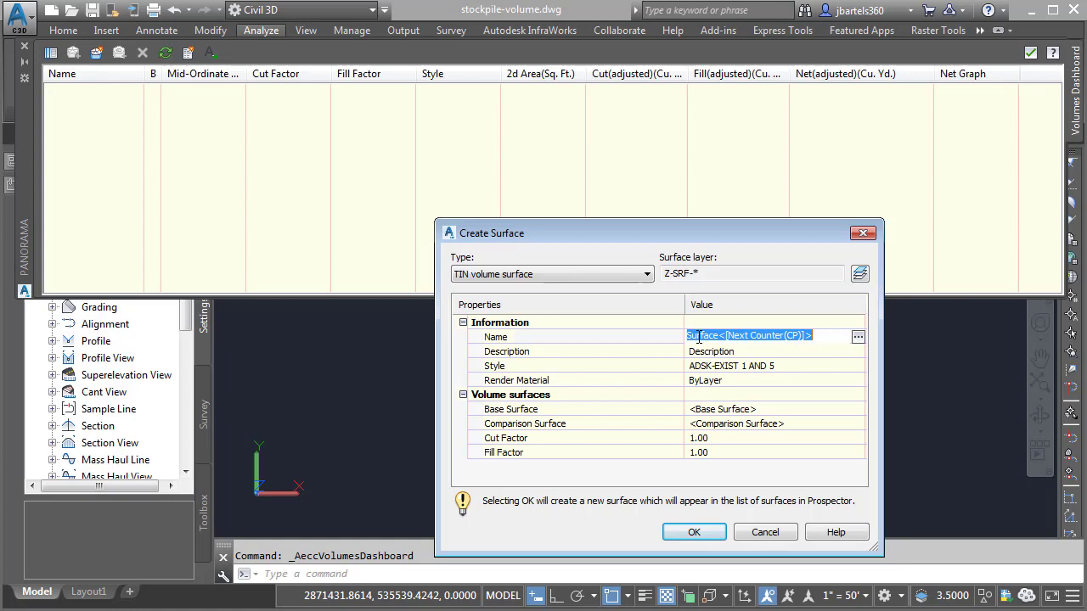
{"action": "type", "text": "volume"}
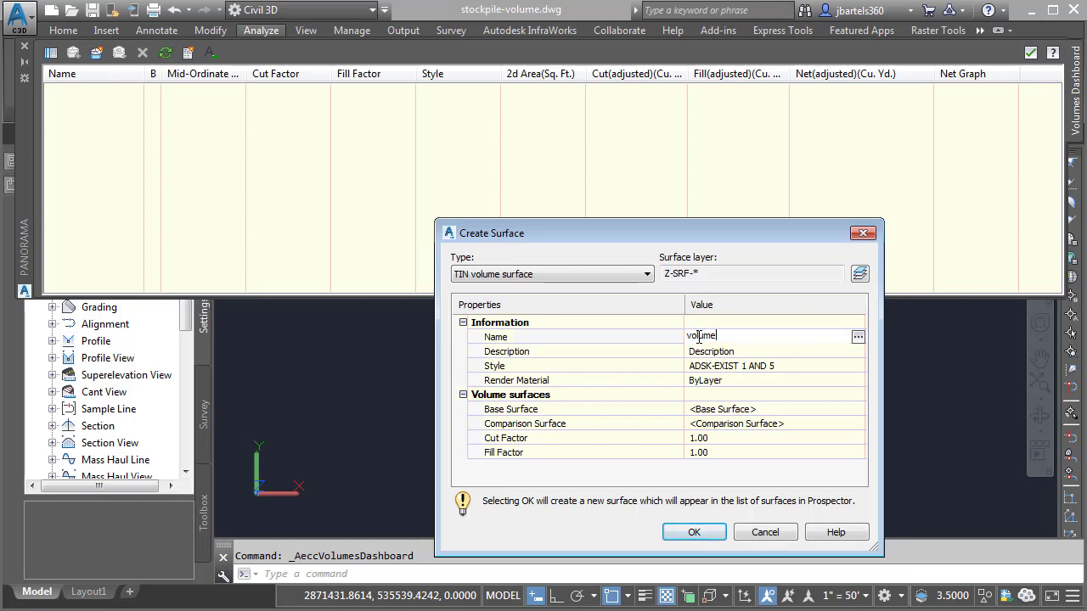
{"action": "key", "text": "Return"}
{"action": "left_click", "coordinate": [756, 370]}
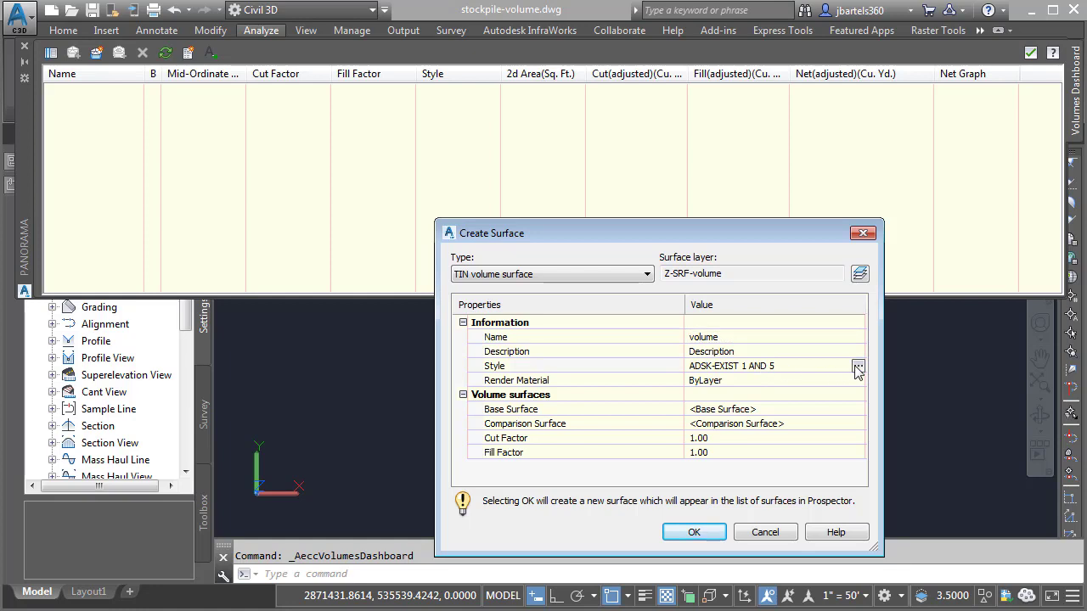
{"action": "left_click", "coordinate": [858, 366]}
{"action": "left_click", "coordinate": [845, 371]}
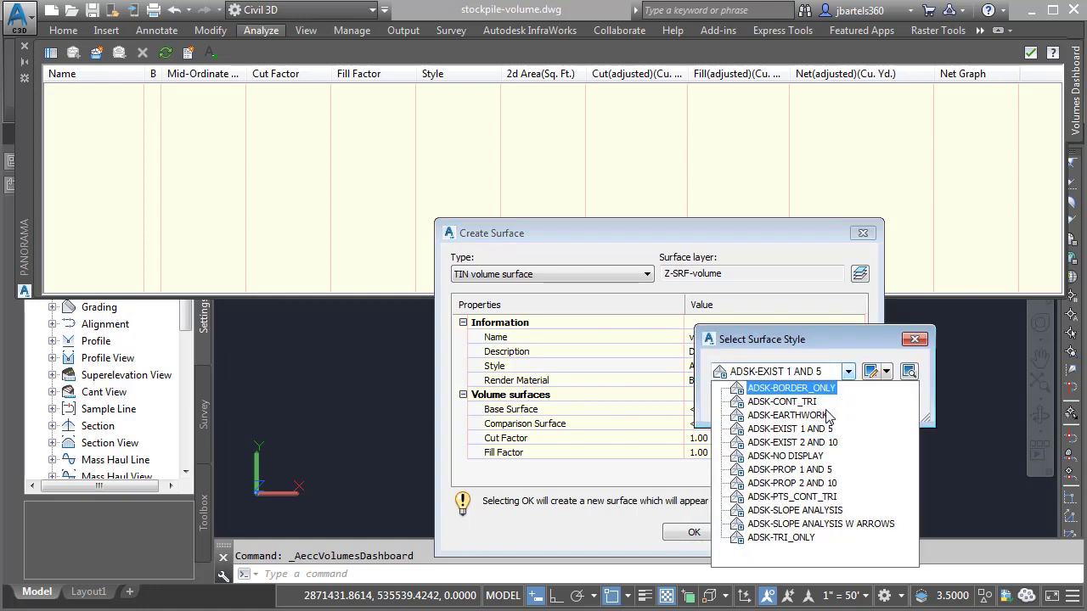
{"action": "left_click", "coordinate": [814, 463]}
{"action": "left_click", "coordinate": [762, 408]}
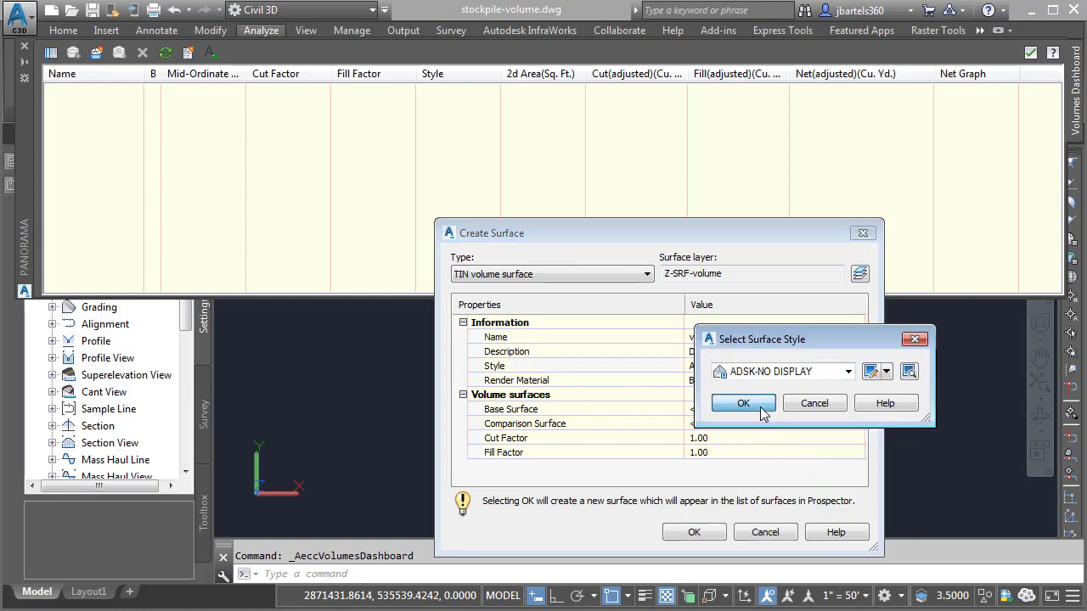
Compare base against Stockpile and compute volumes, yielding a 36027.45 cu. yd. net fill.
{"action": "left_click", "coordinate": [765, 409]}
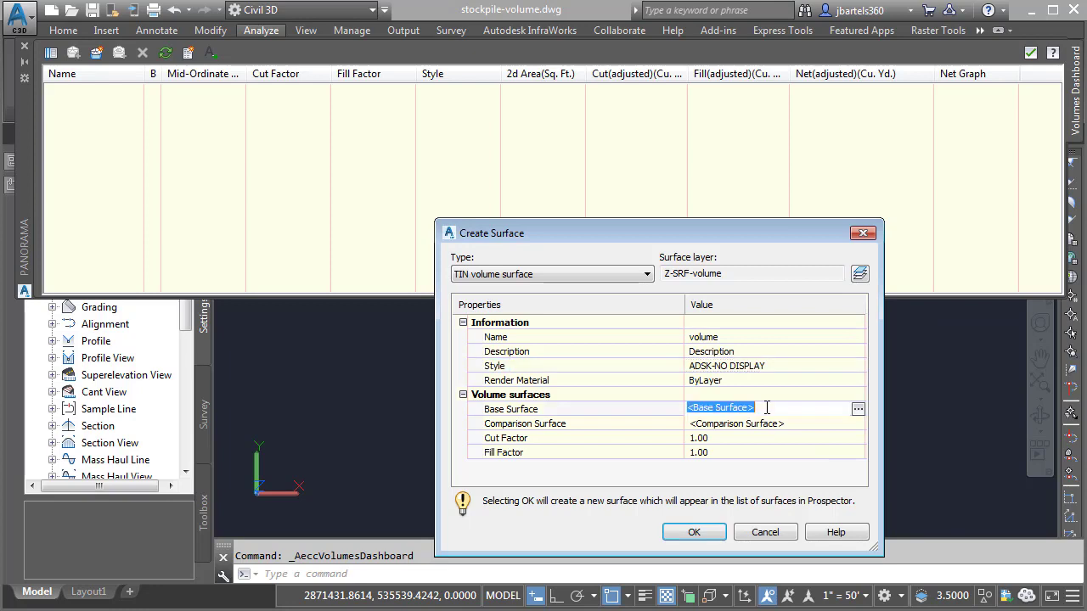
{"action": "left_click", "coordinate": [858, 410]}
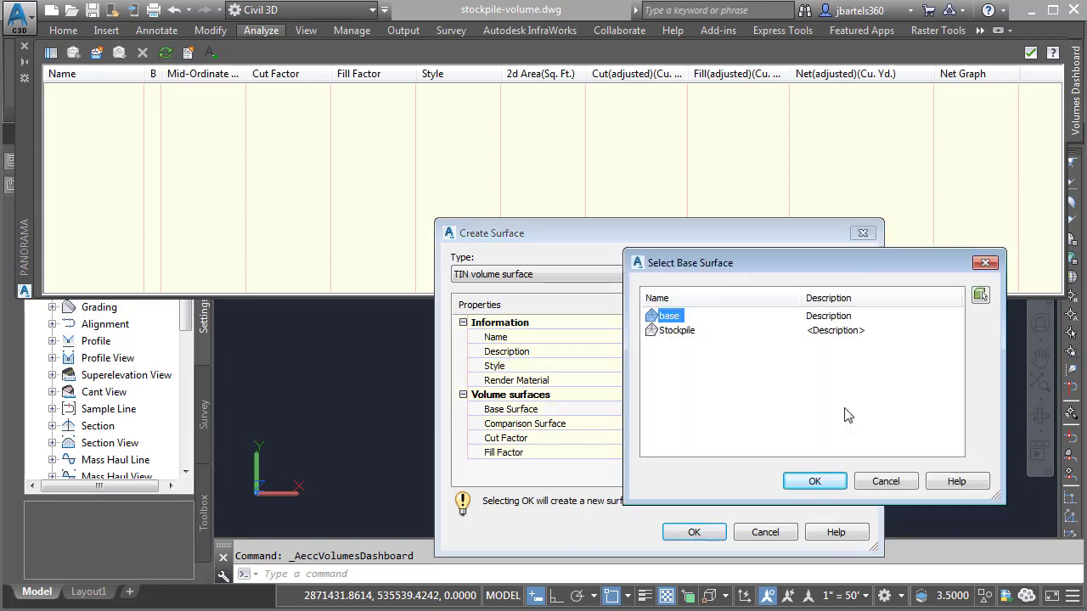
{"action": "left_click", "coordinate": [807, 480]}
{"action": "left_click", "coordinate": [777, 427]}
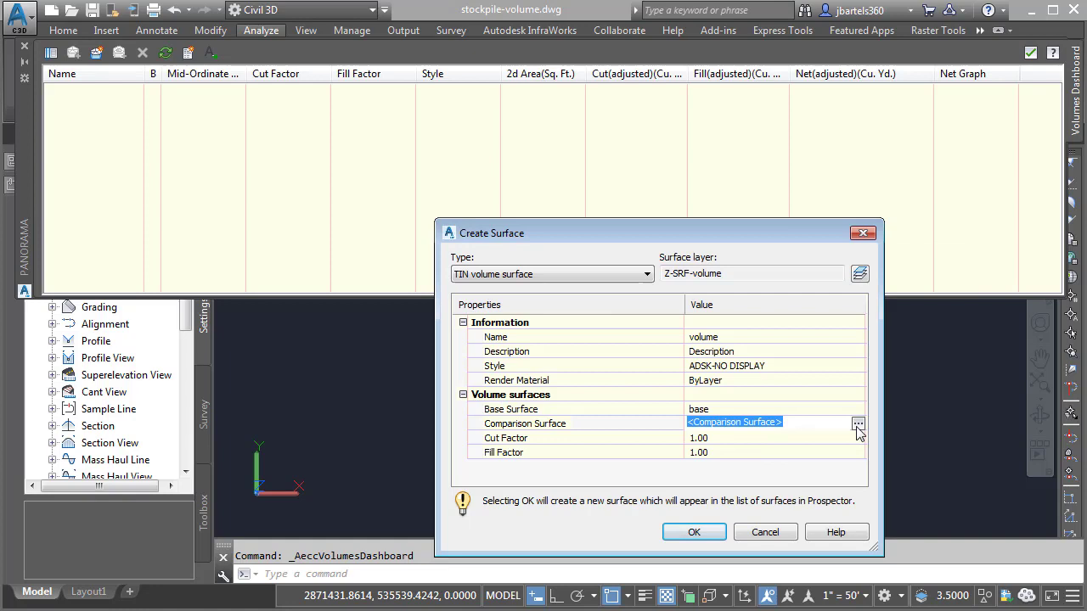
{"action": "left_click", "coordinate": [858, 424]}
{"action": "left_click", "coordinate": [677, 333]}
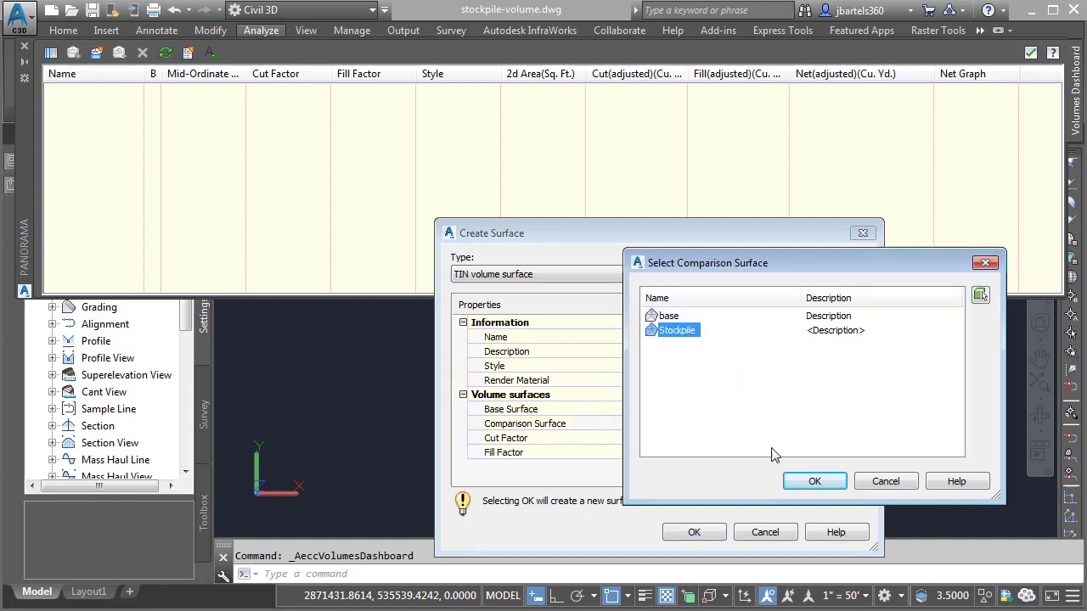
{"action": "left_click", "coordinate": [802, 481]}
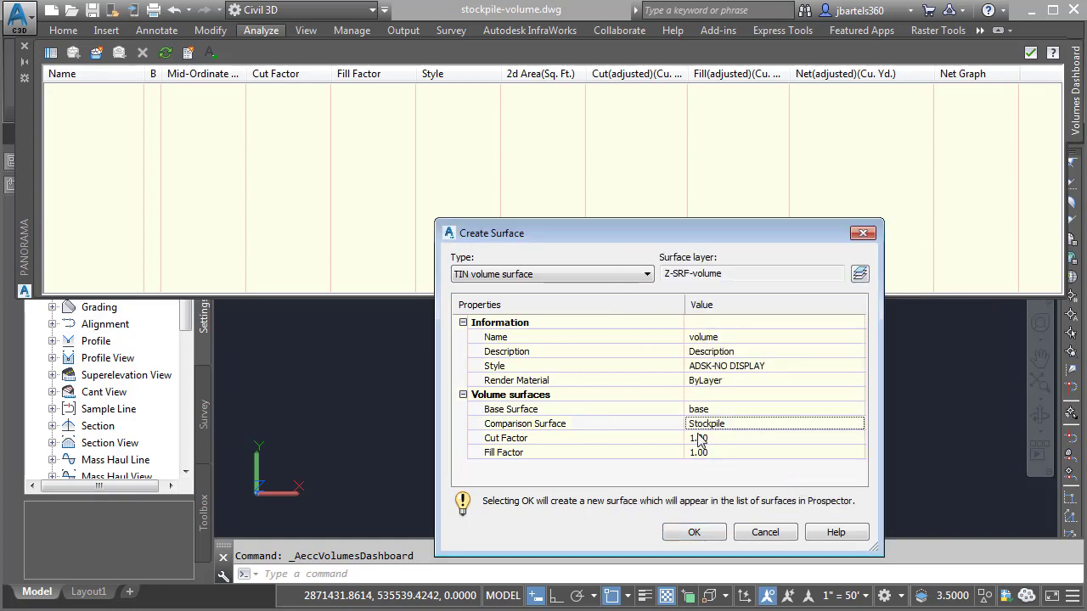
{"action": "left_click", "coordinate": [688, 534]}
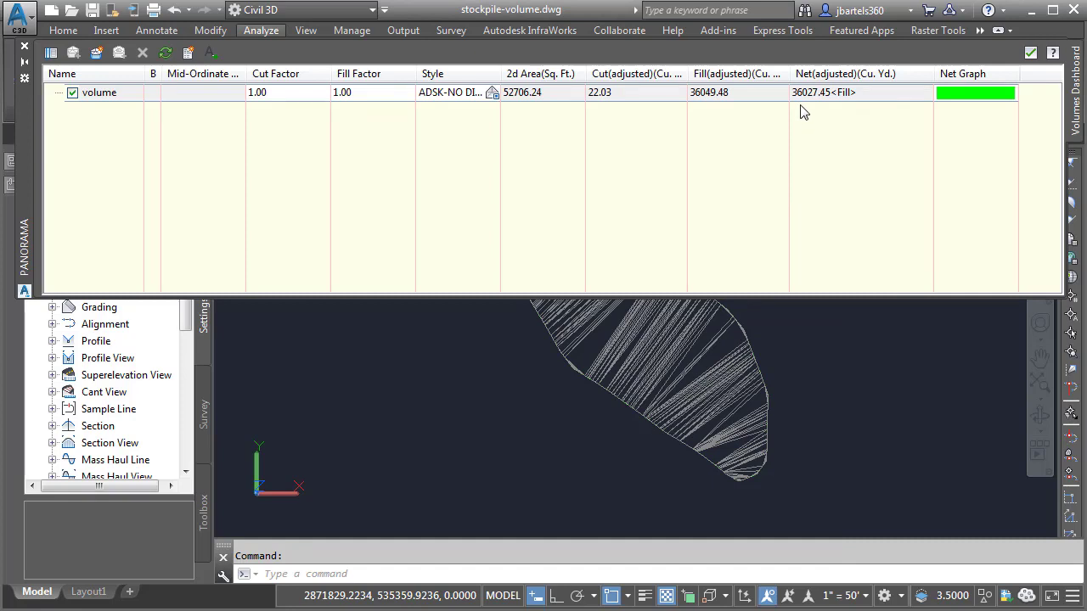
{"action": "left_click", "coordinate": [25, 47]}
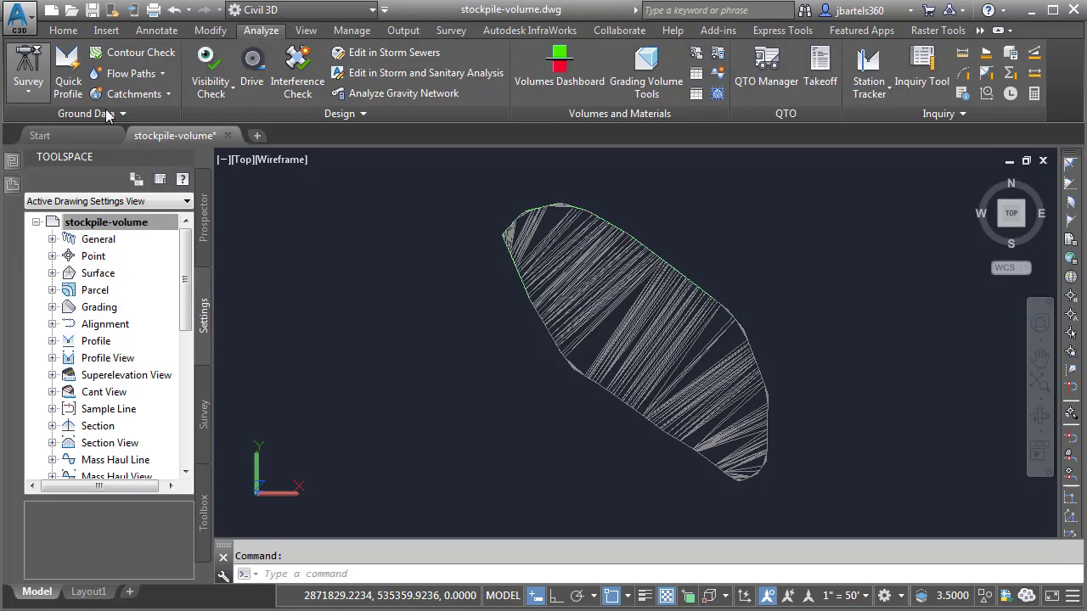
Select the Stockpile surface from the Prospector's Surfaces list.
{"action": "left_click", "coordinate": [207, 229]}
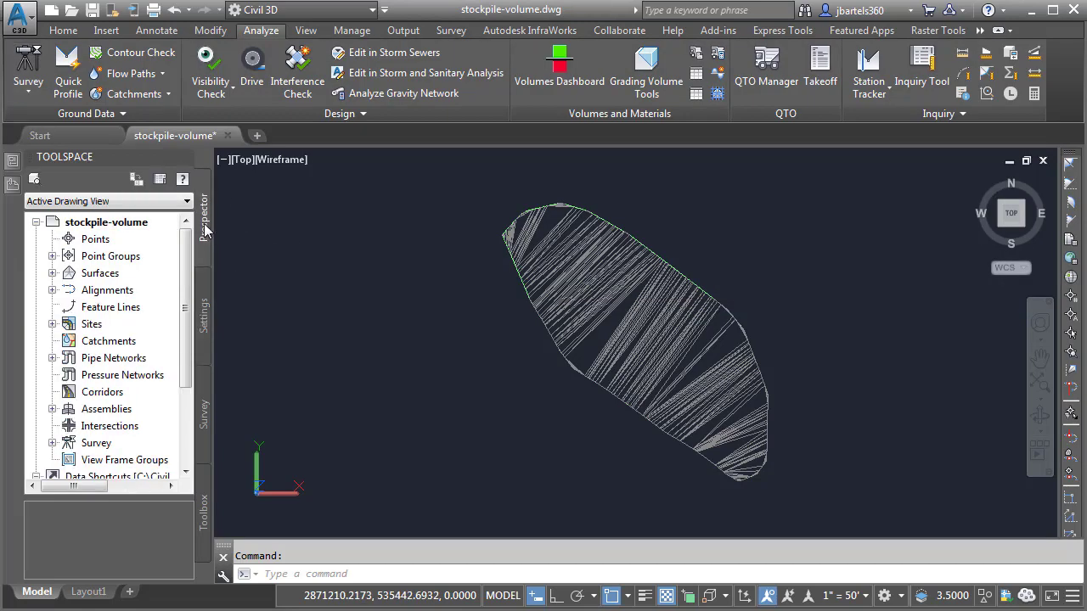
{"action": "left_click", "coordinate": [53, 274]}
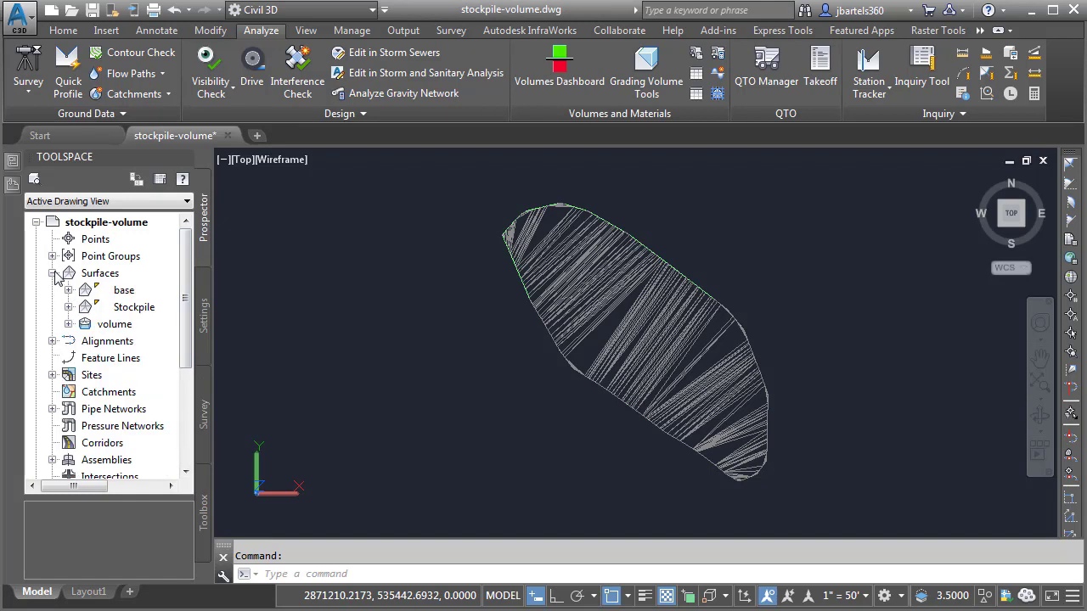
{"action": "right_click", "coordinate": [123, 312]}
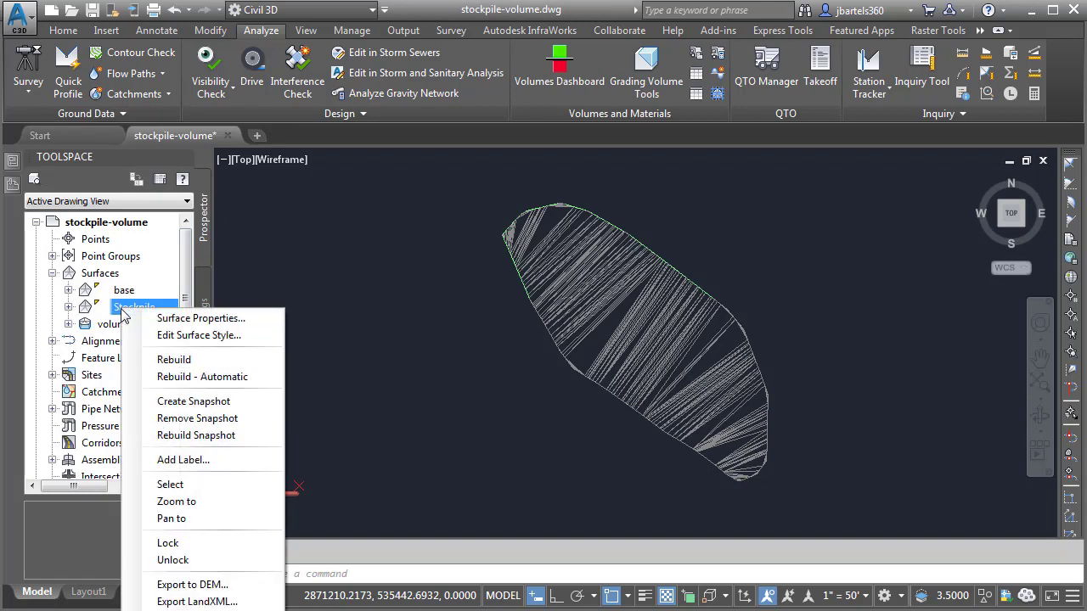
{"action": "left_click", "coordinate": [170, 484]}
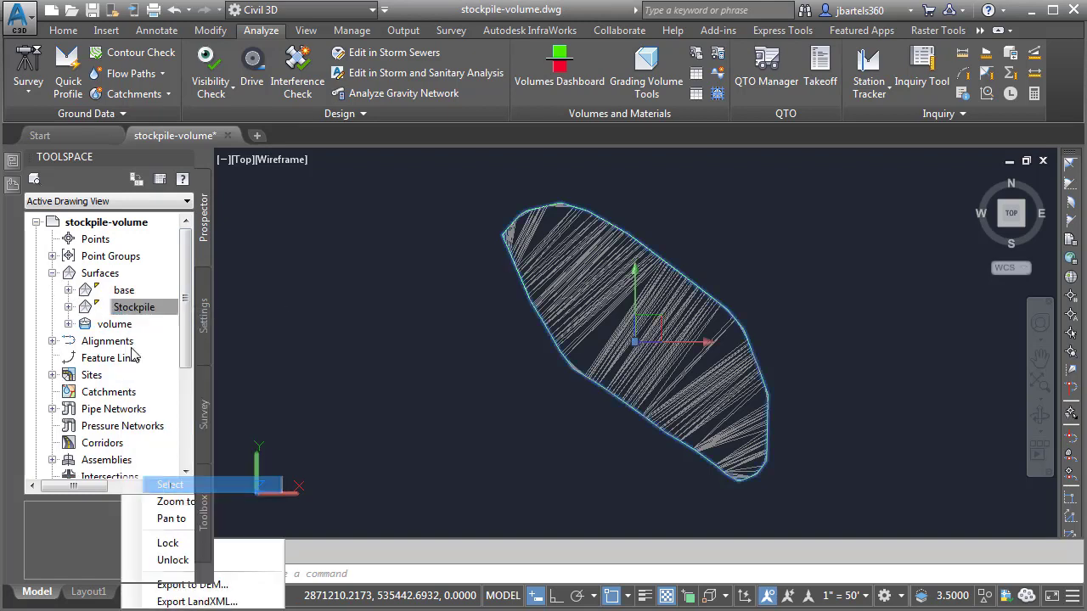
Set the Stockpile surface style to ADSK-EXIST 1 AND 5 in Properties.
{"action": "left_click", "coordinate": [13, 180]}
{"action": "left_click", "coordinate": [255, 230]}
{"action": "left_click", "coordinate": [366, 231]}
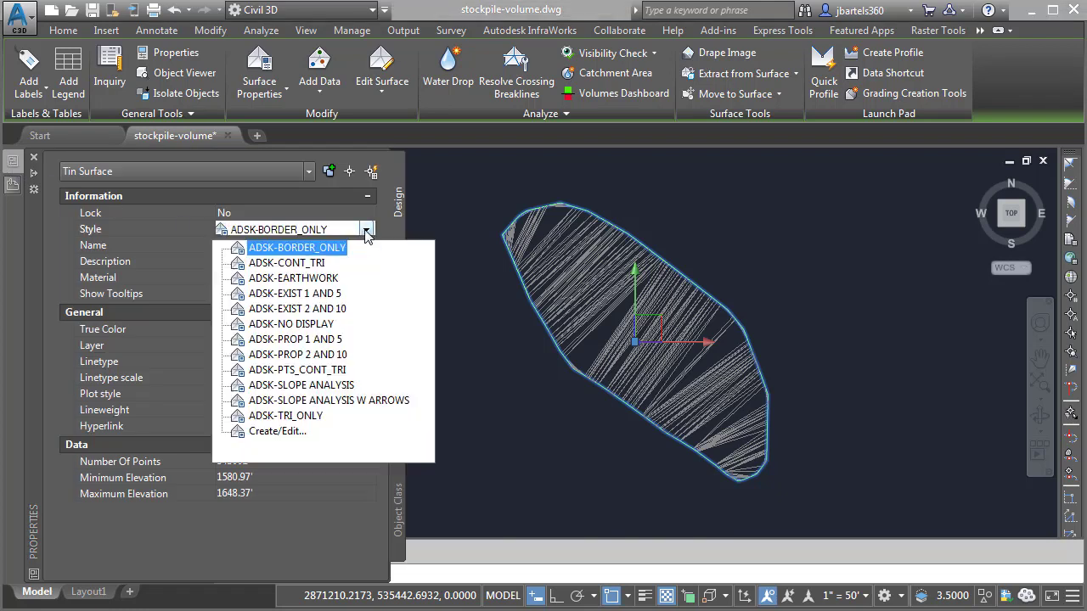
{"action": "left_click", "coordinate": [337, 294]}
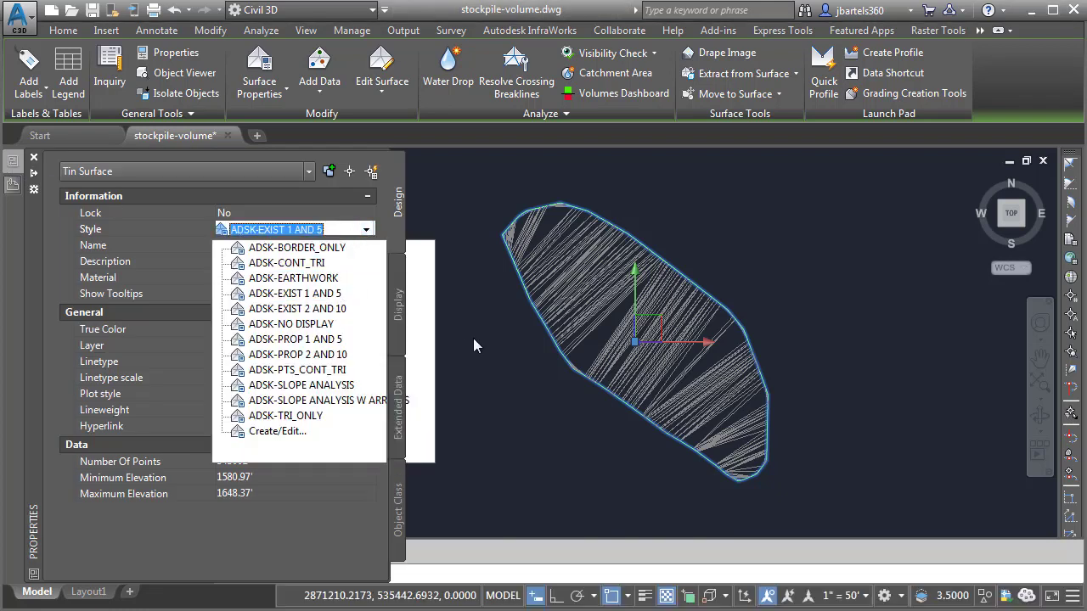
{"action": "key", "text": "Escape"}
{"action": "scroll", "coordinate": [692, 325], "scroll_direction": "up", "scroll_amount": 5}
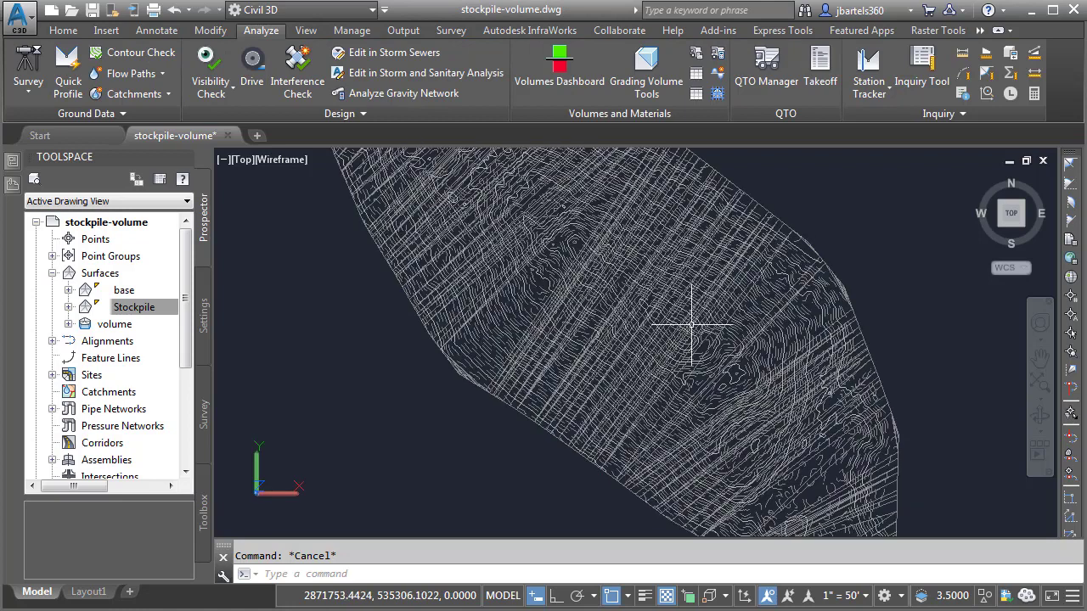
{"action": "scroll", "coordinate": [692, 325], "scroll_direction": "up", "scroll_amount": 4}
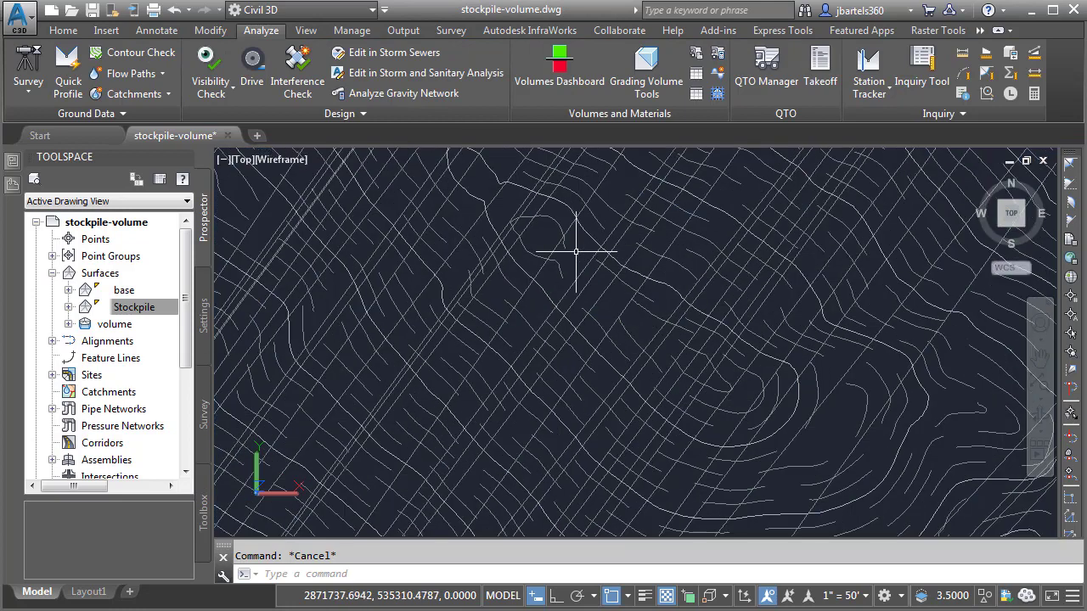
{"action": "mouse_move", "coordinate": [576, 251]}
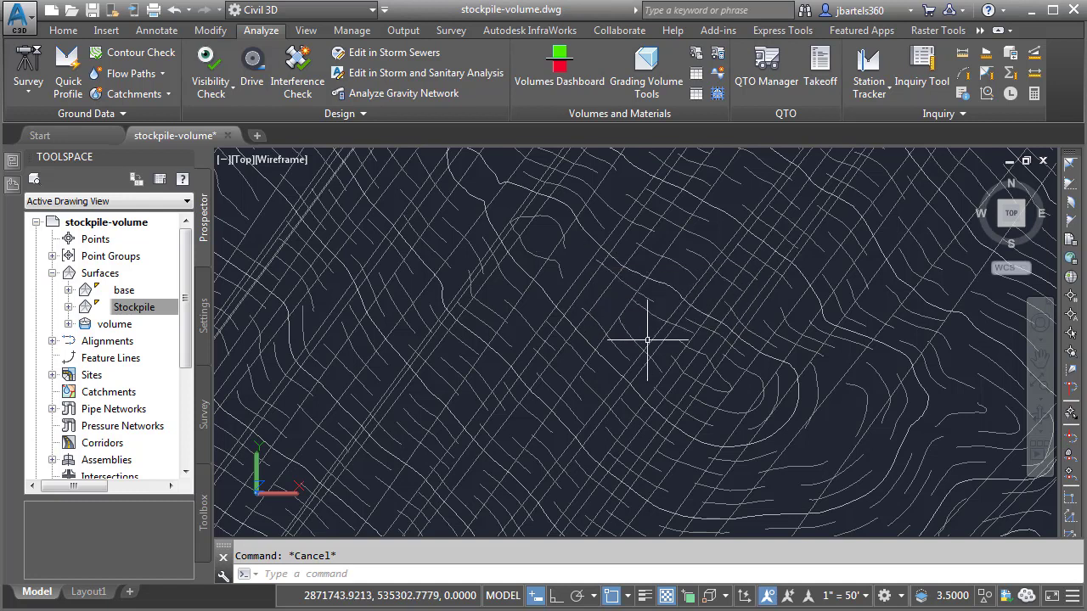
{"action": "scroll", "coordinate": [692, 363], "scroll_direction": "up", "scroll_amount": 2}
{"action": "mouse_move", "coordinate": [696, 367]}
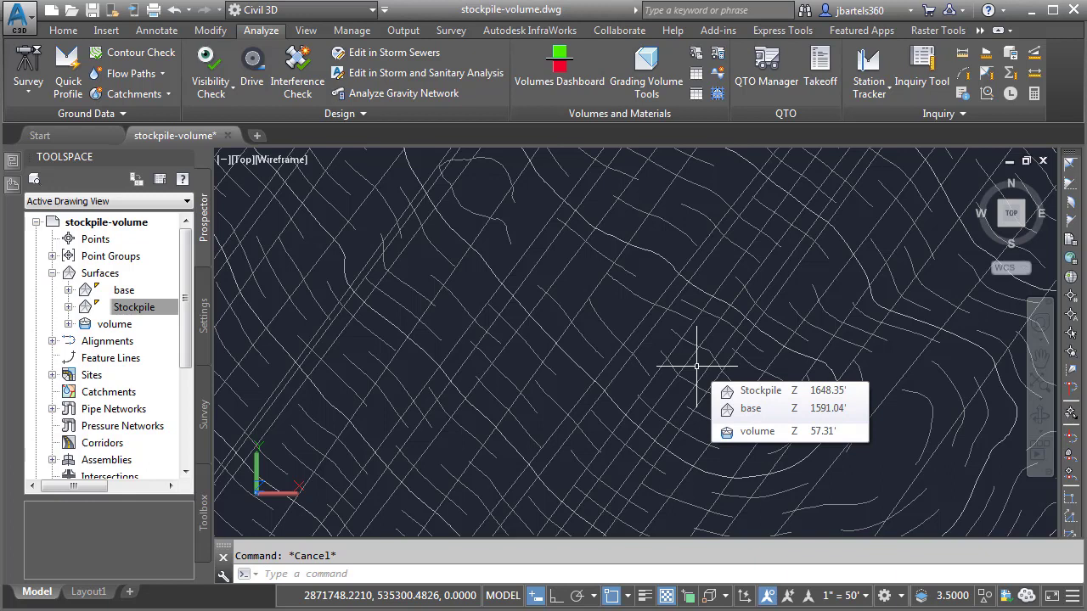
{"action": "scroll", "coordinate": [697, 366], "scroll_direction": "down", "scroll_amount": 5}
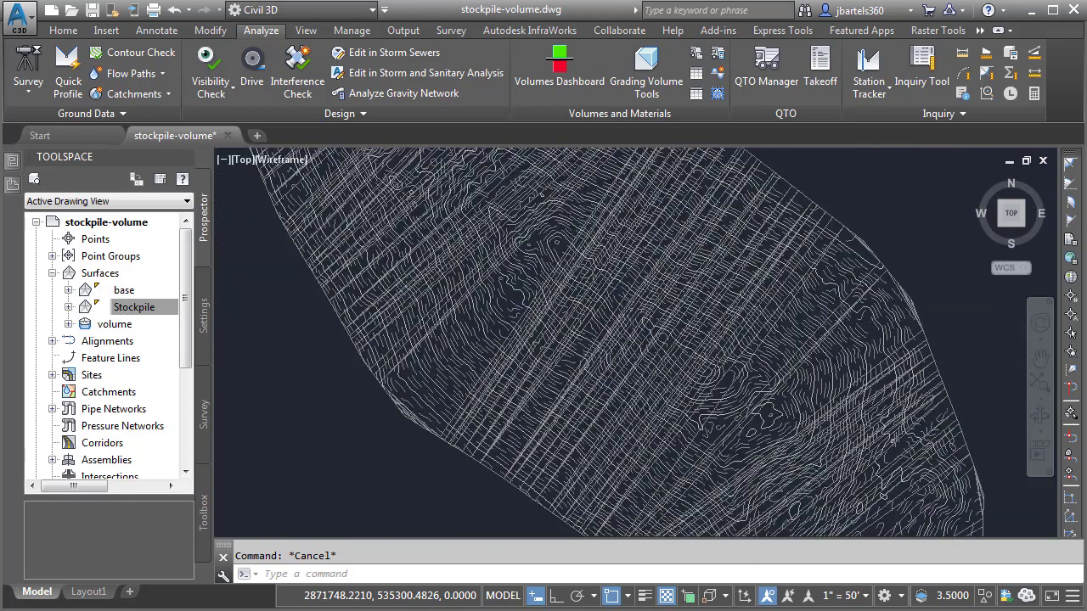
{"action": "scroll", "coordinate": [696, 367], "scroll_direction": "down", "scroll_amount": 2}
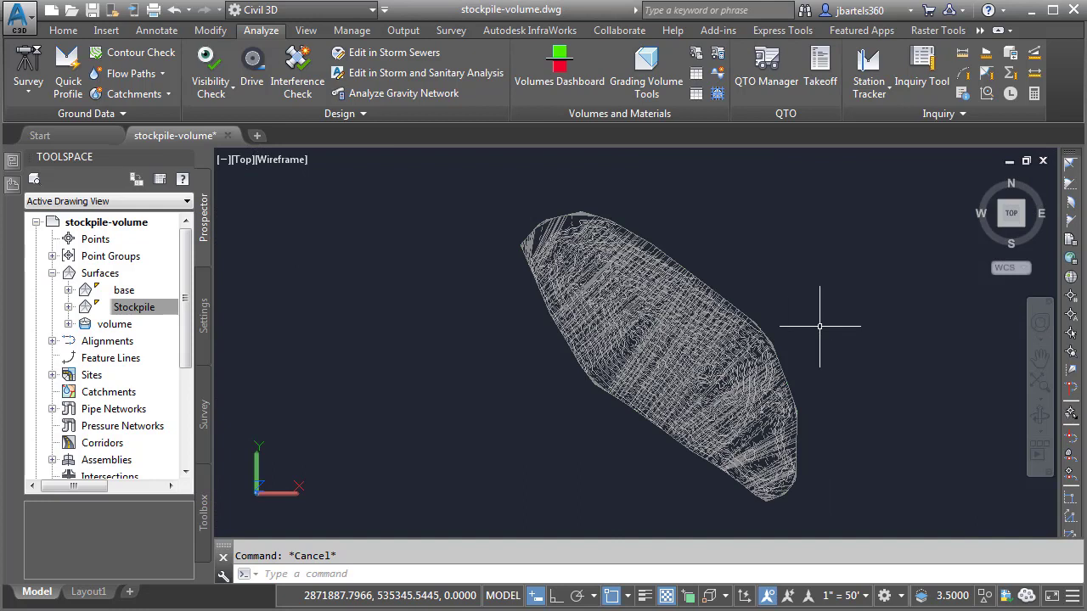